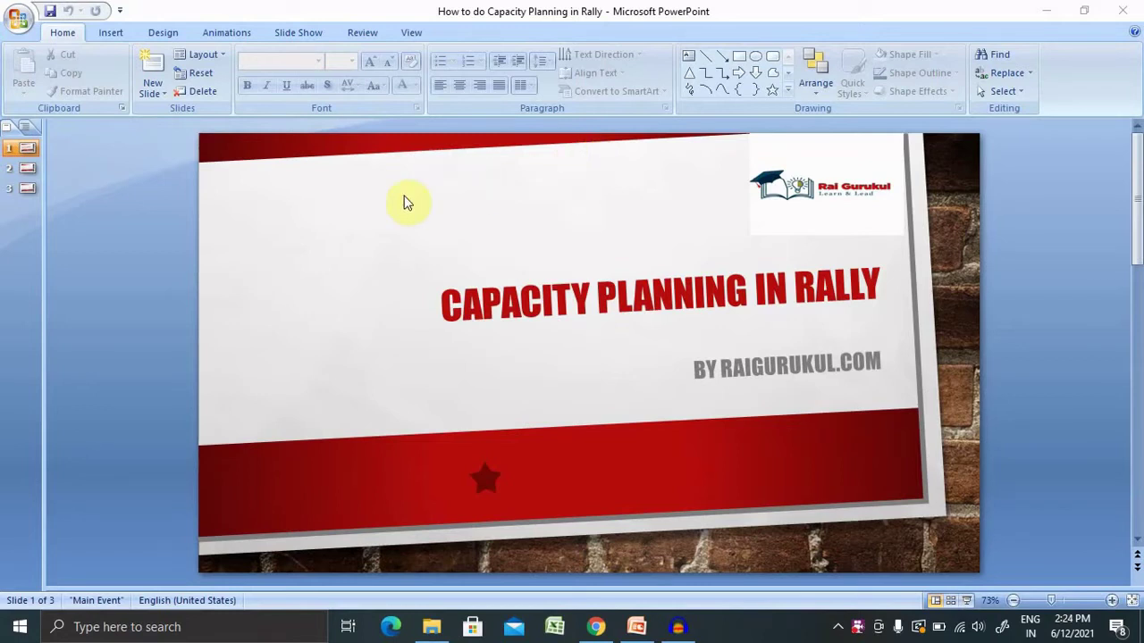
Present the AGENDA slide (slide 2), then switch to Chrome showing the Sai_Project_training Rally dashboard
left_click(28, 169)
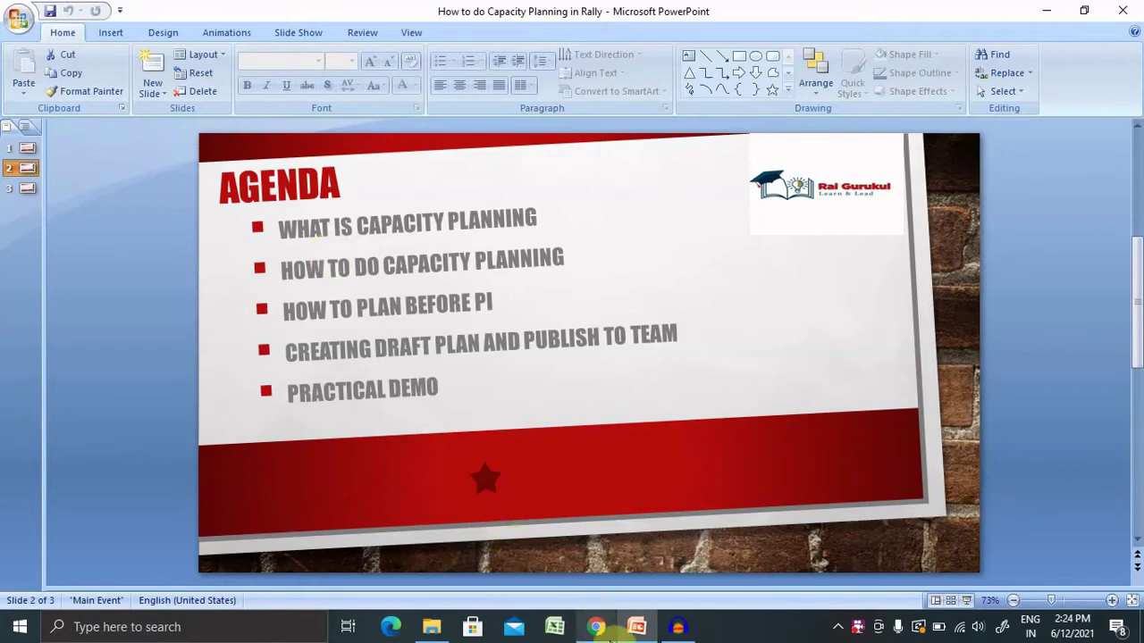
left_click(599, 629)
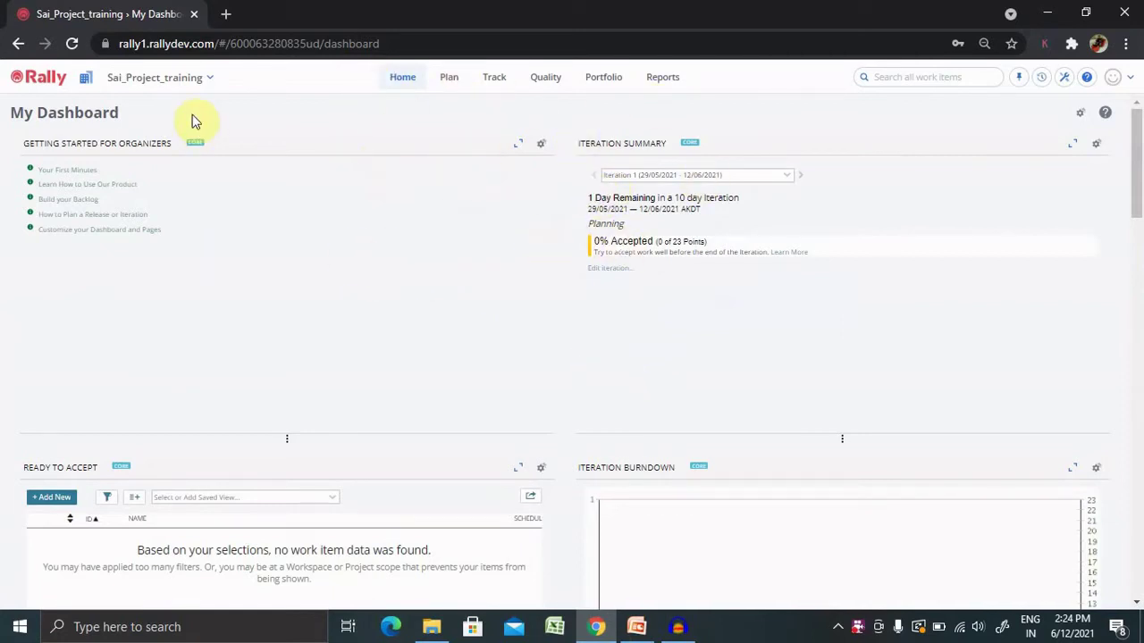
Switch Rally to Workspace 1 and the Demo _Project project
left_click(203, 85)
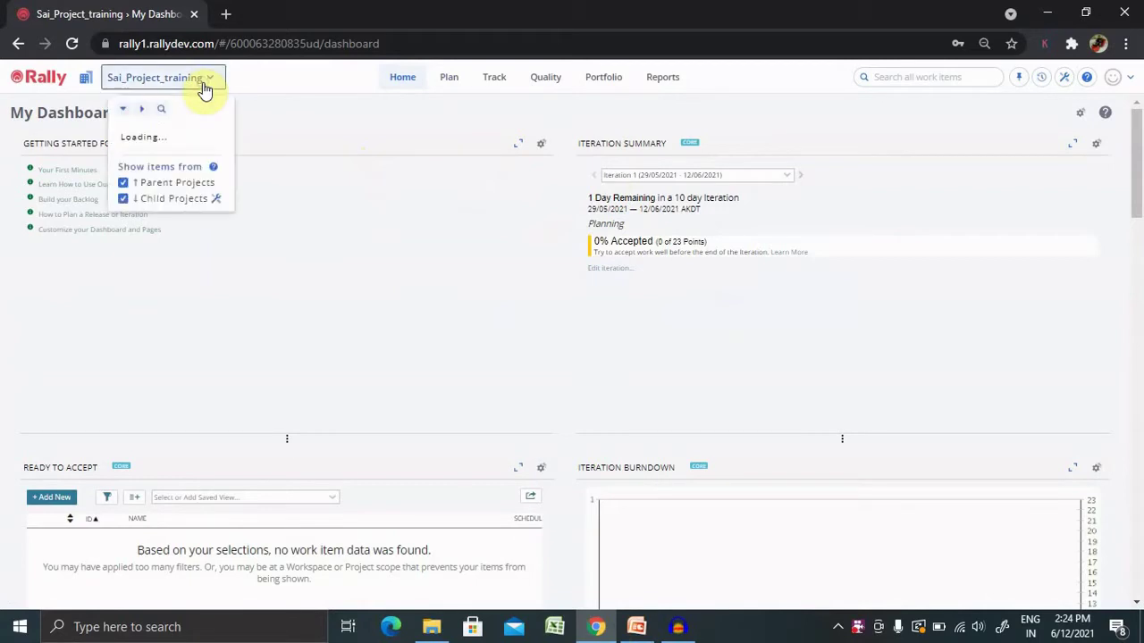
left_click(86, 79)
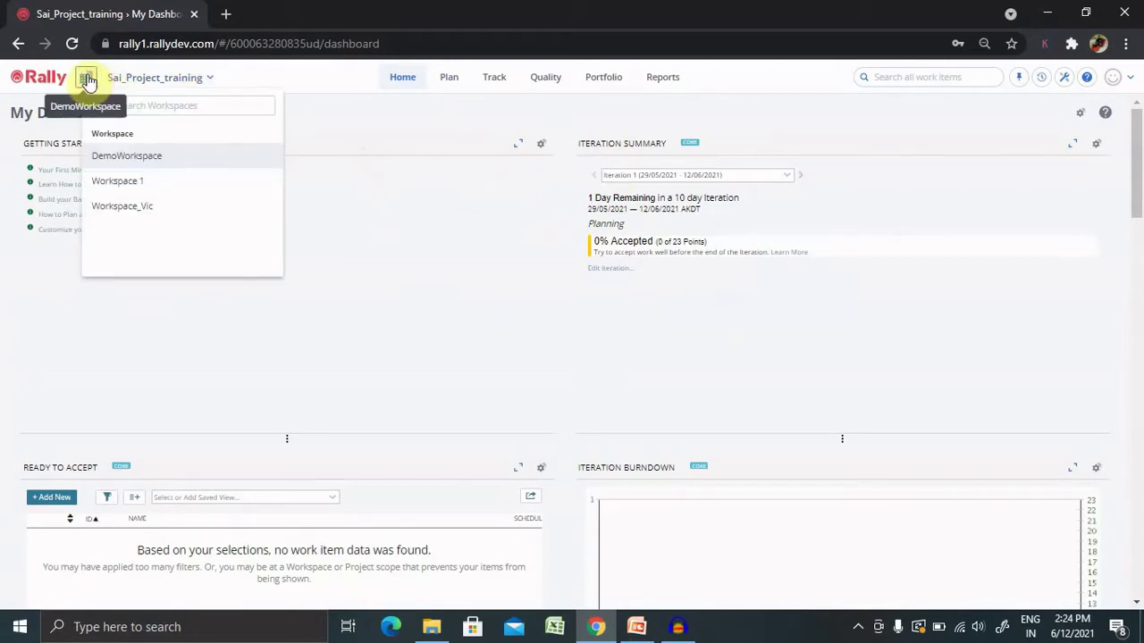
left_click(118, 183)
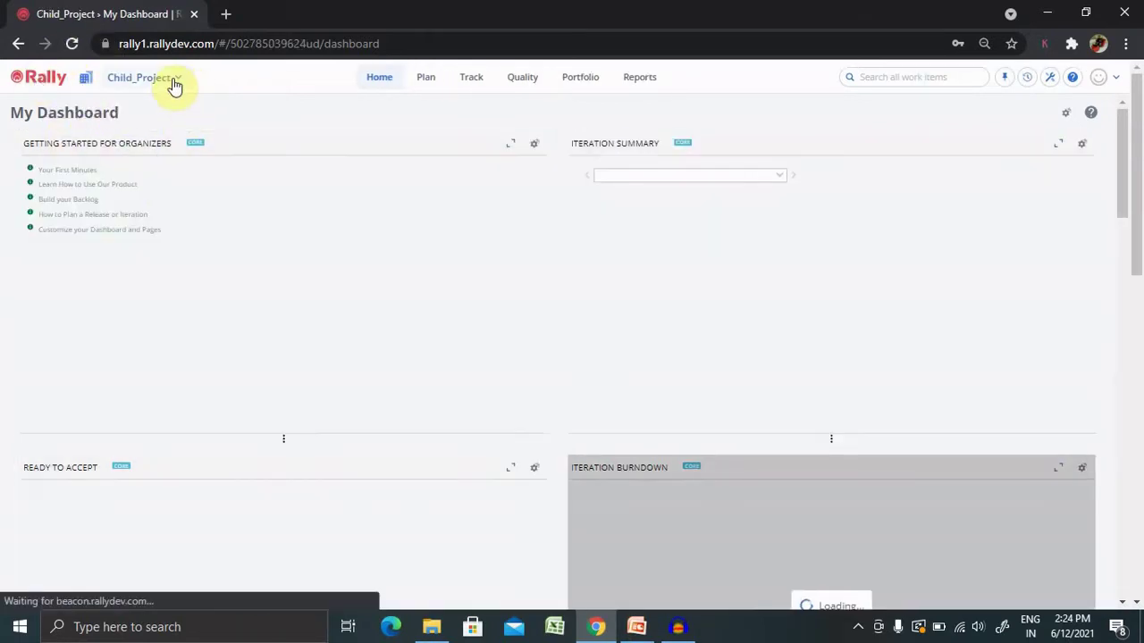
left_click(170, 82)
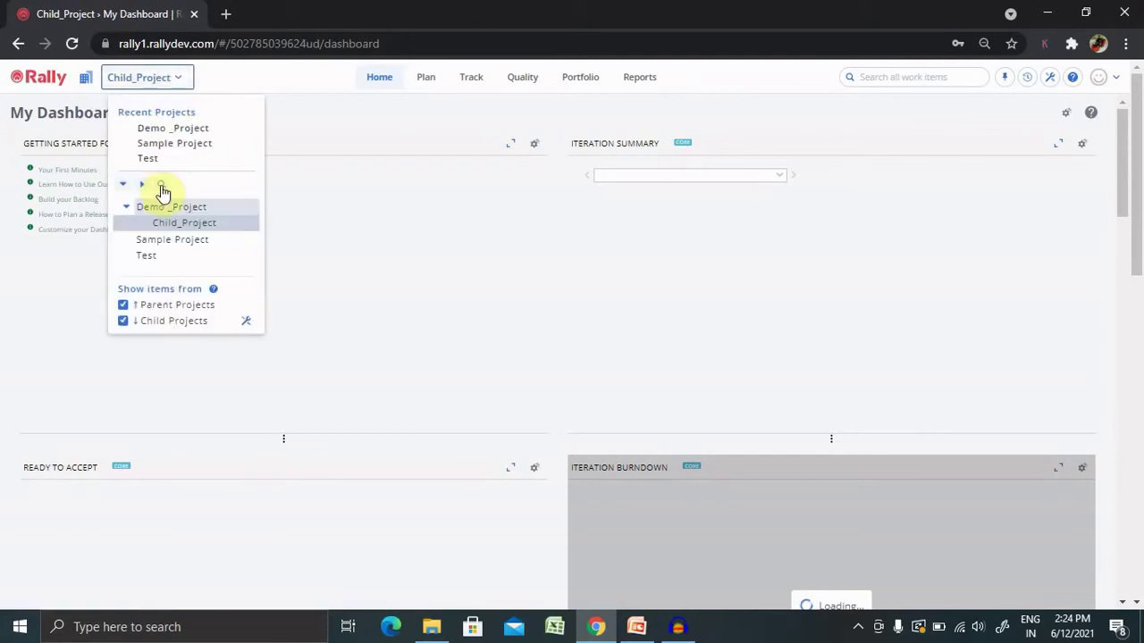
left_click(175, 211)
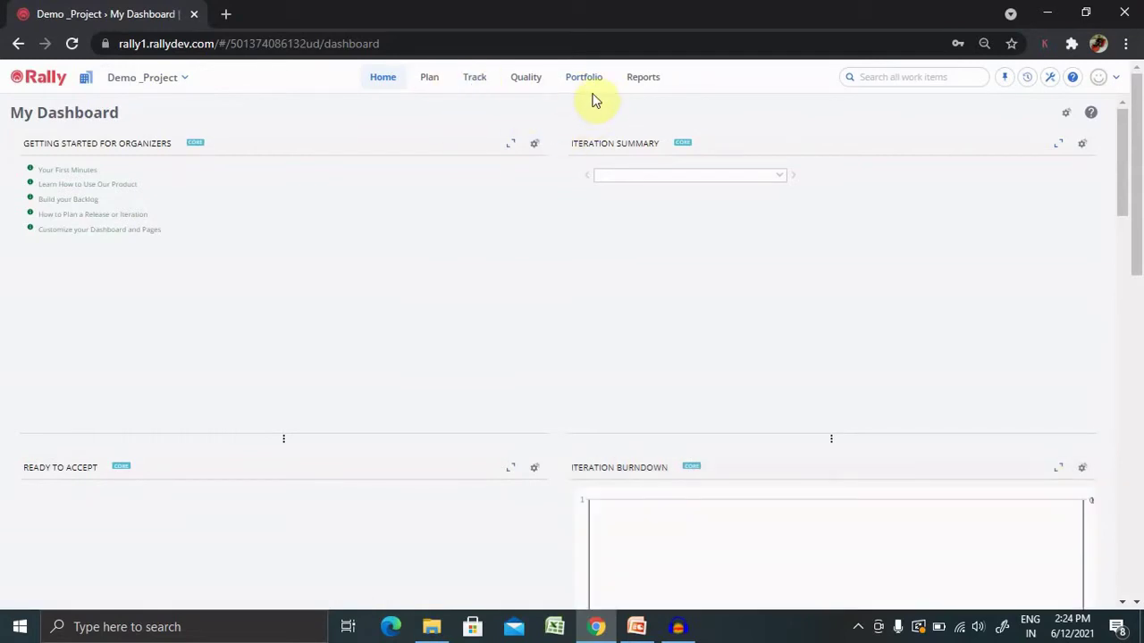
left_click(581, 93)
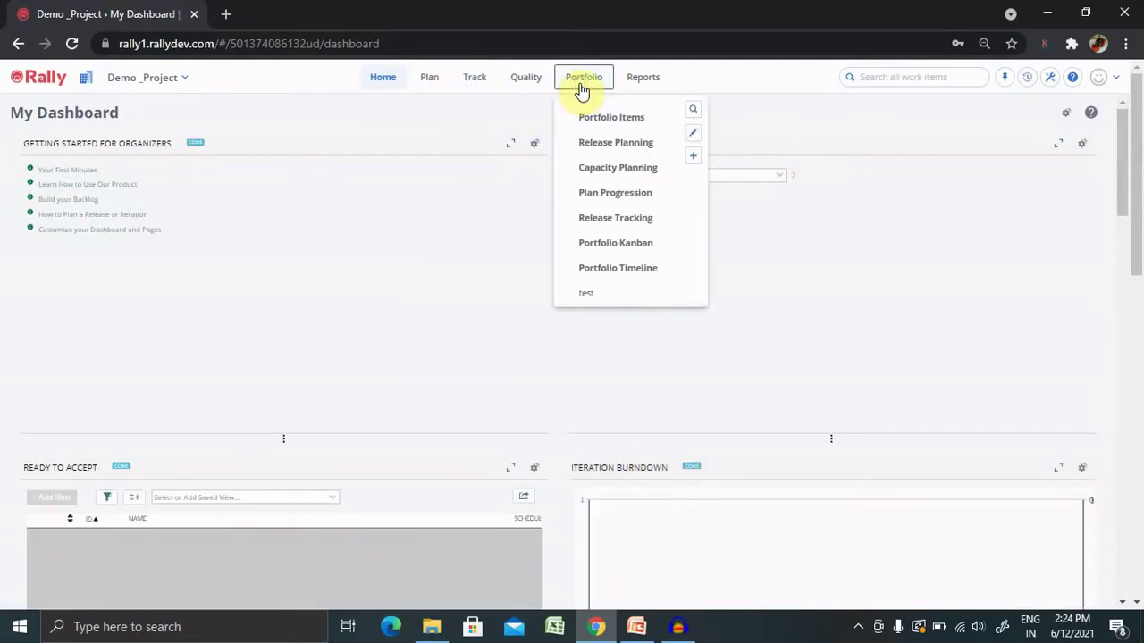
Go to Capacity Planning and review the plans test_plan, Capacity_Plan1 and Test
left_click(618, 168)
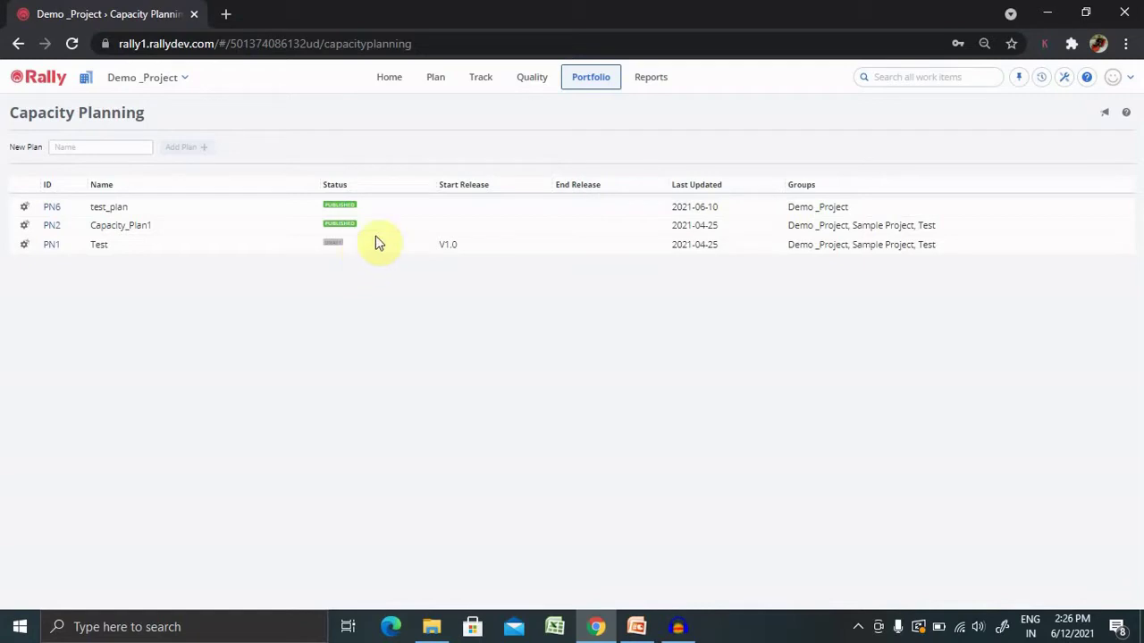
Open Edit Profile and confirm the Planner permission box is ticked
left_click(1116, 83)
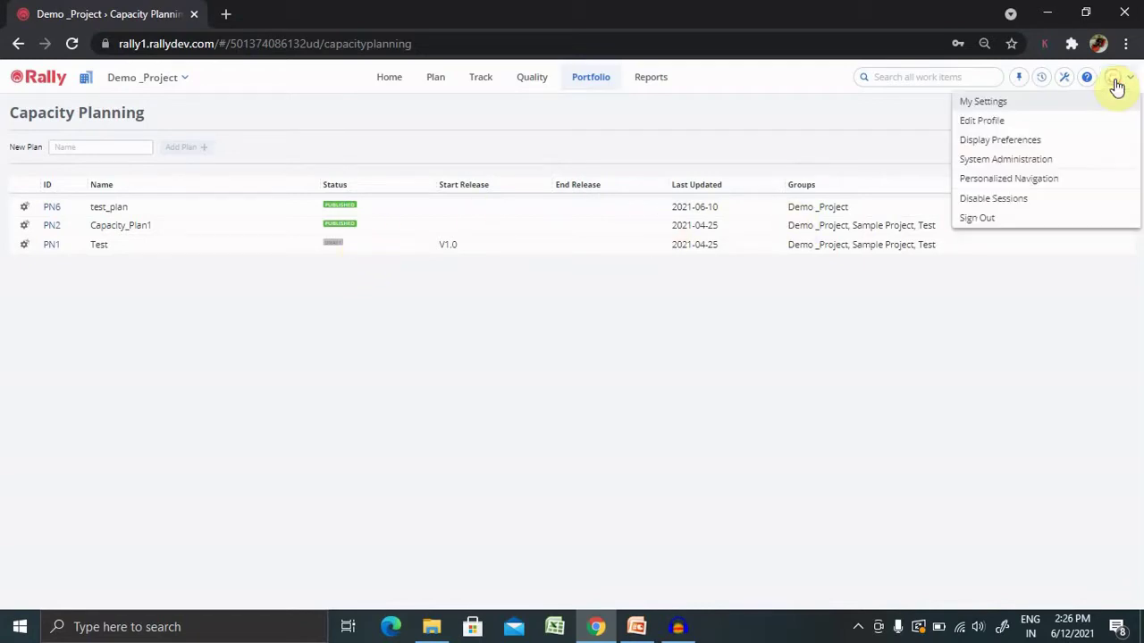
left_click(1008, 128)
left_click_drag(1141, 202, 1142, 497)
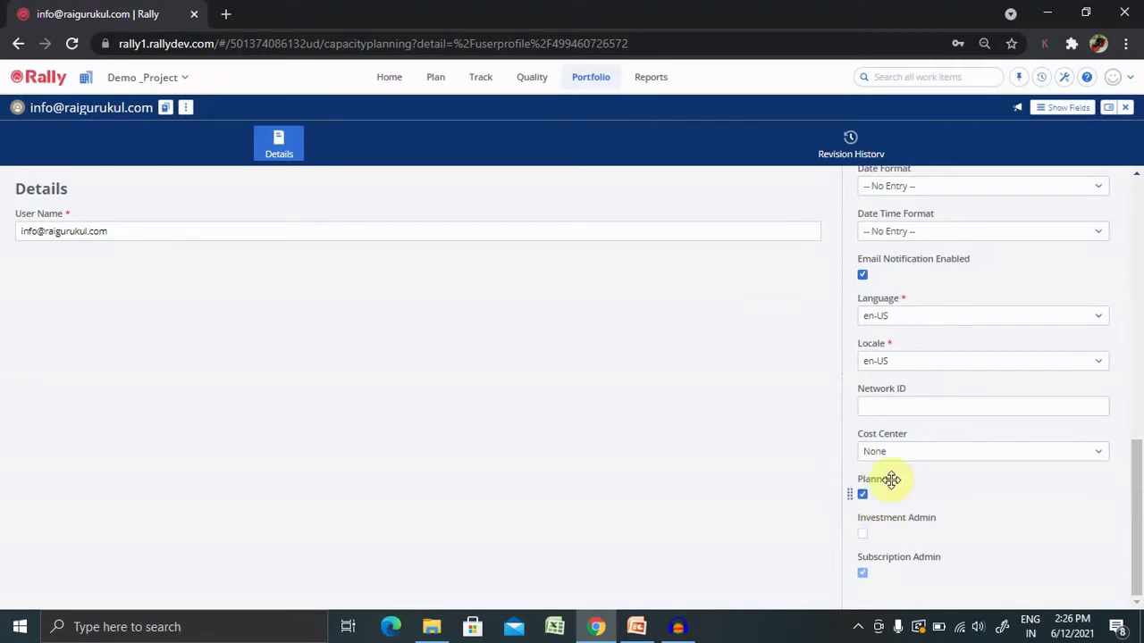
left_click_drag(1136, 463, 1093, 133)
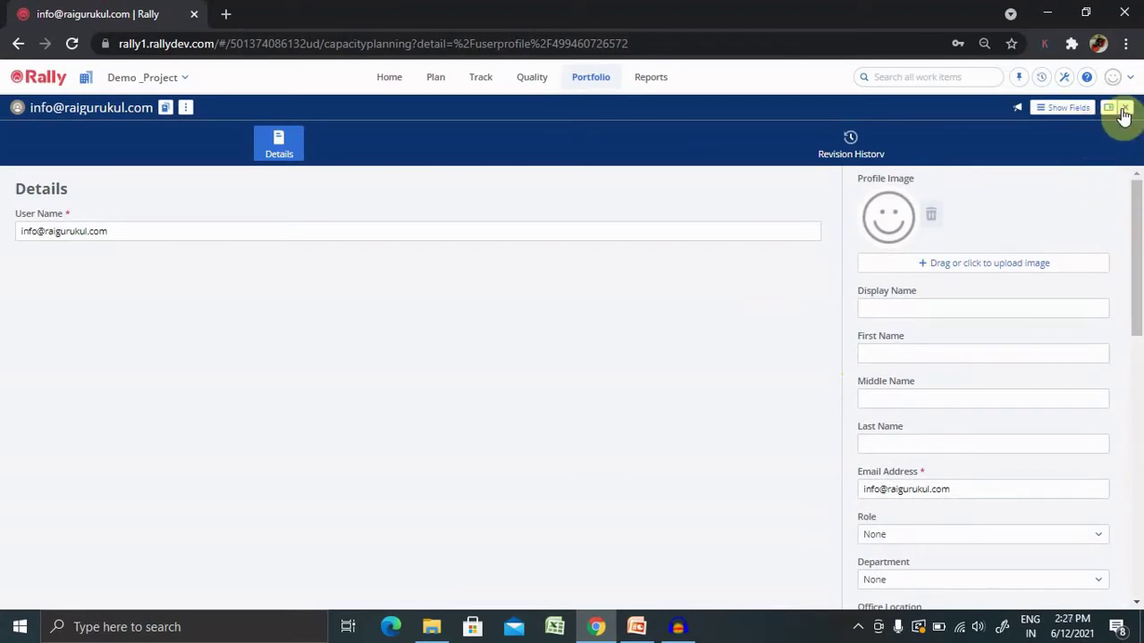
Close the profile panel to return to the Capacity Planning plan list
left_click(1123, 108)
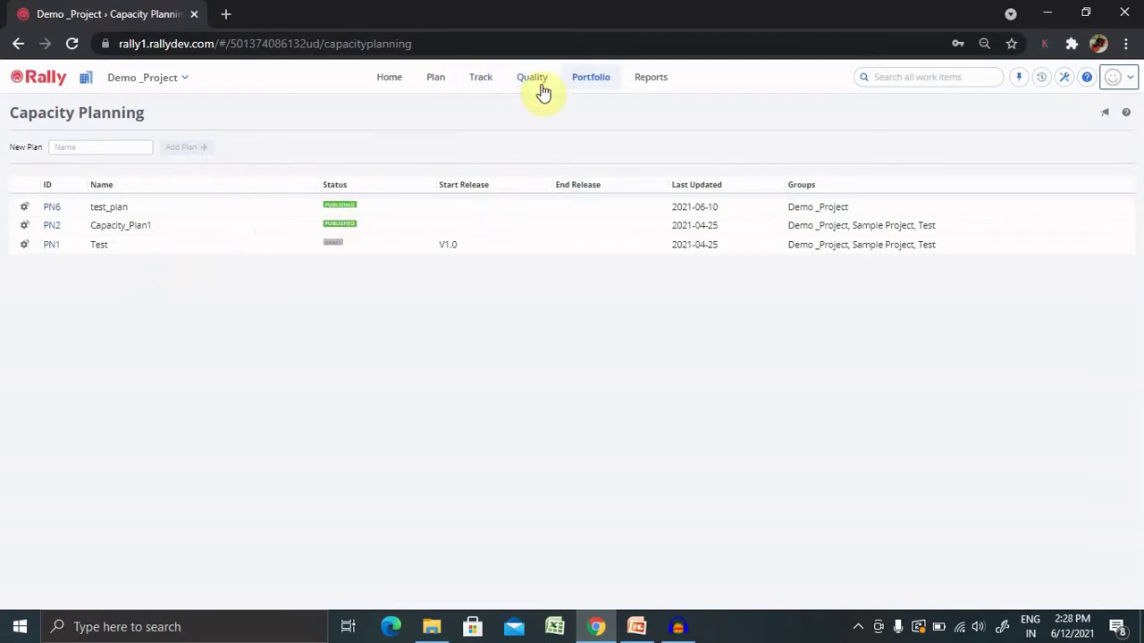
Open feature F1 from Portfolio Items, check its Refined Estimate of 12, and close it
left_click(582, 86)
left_click(622, 122)
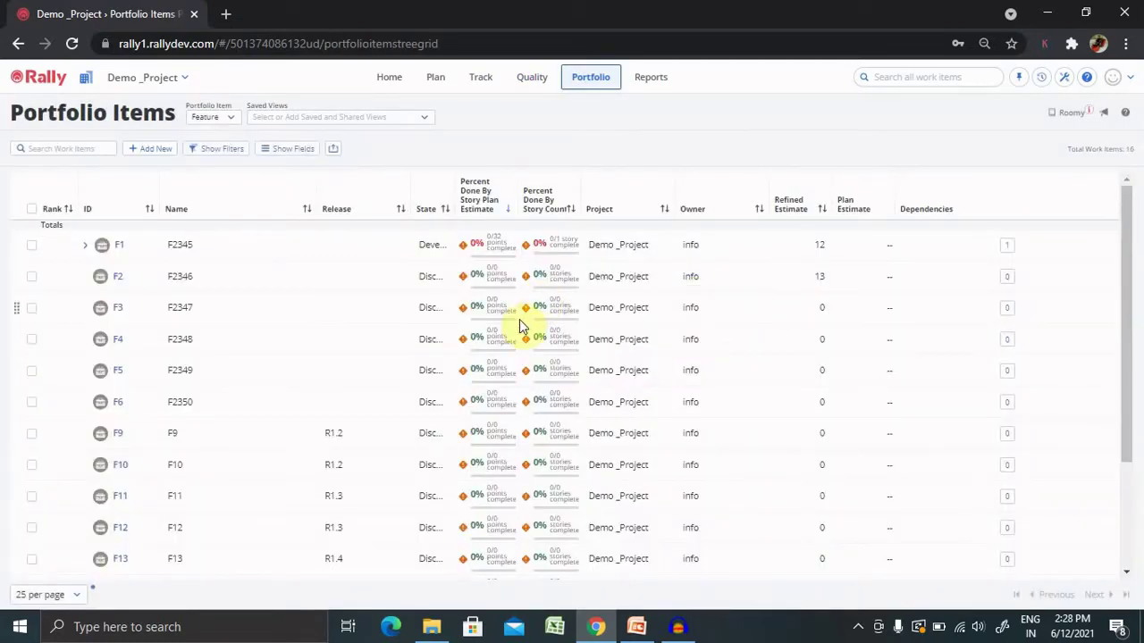
left_click(120, 245)
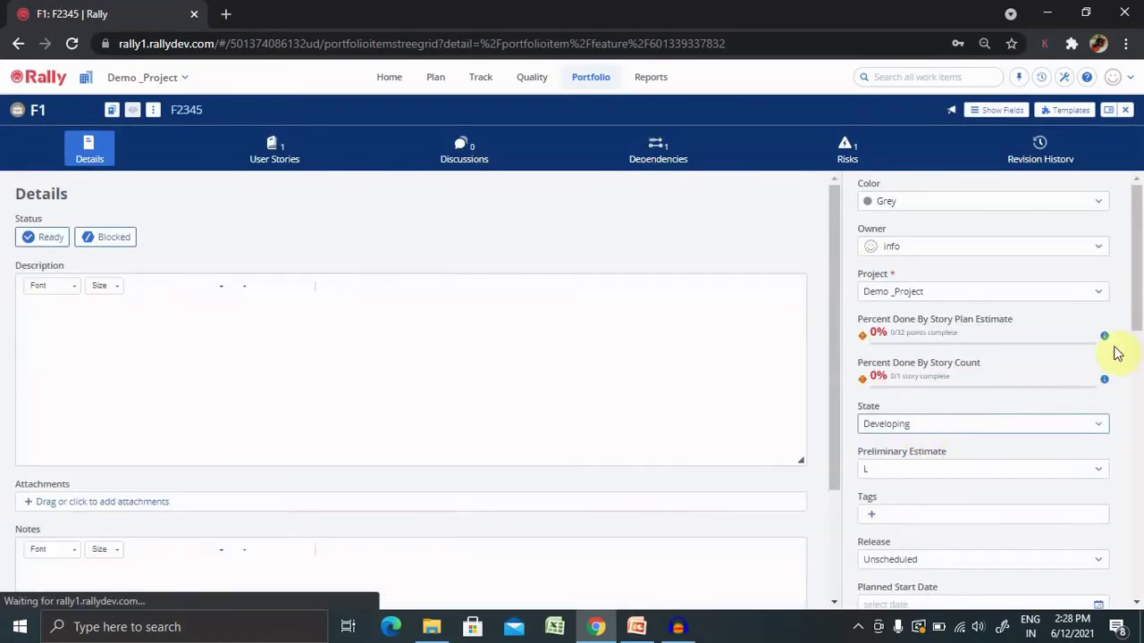
left_click_drag(1138, 279, 1142, 342)
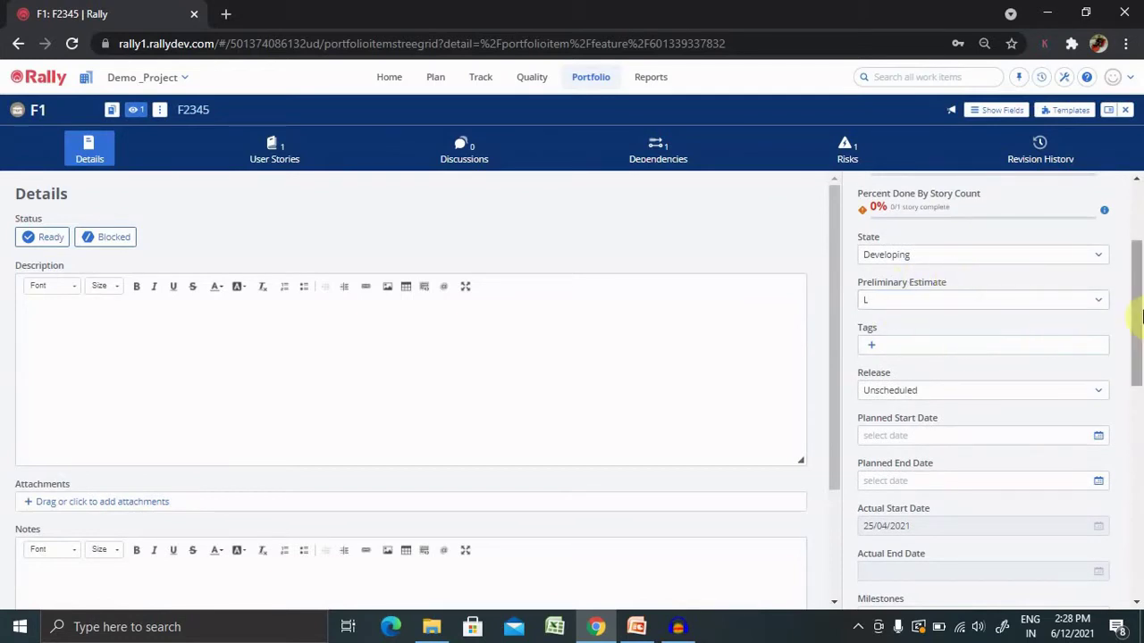
left_click_drag(1142, 315, 1139, 482)
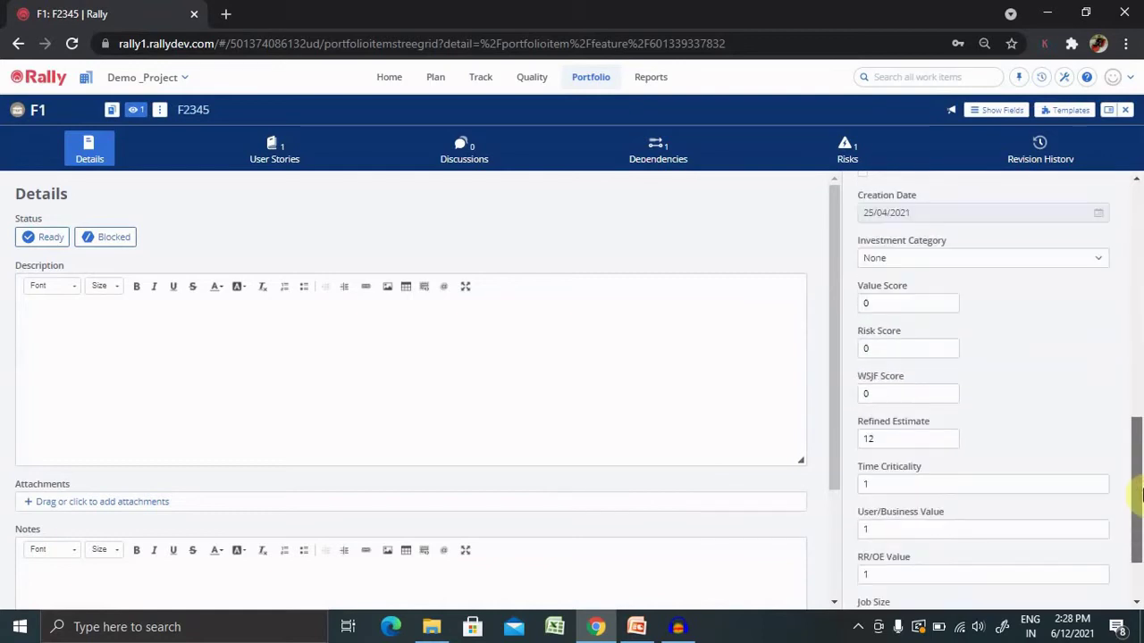
left_click(875, 436)
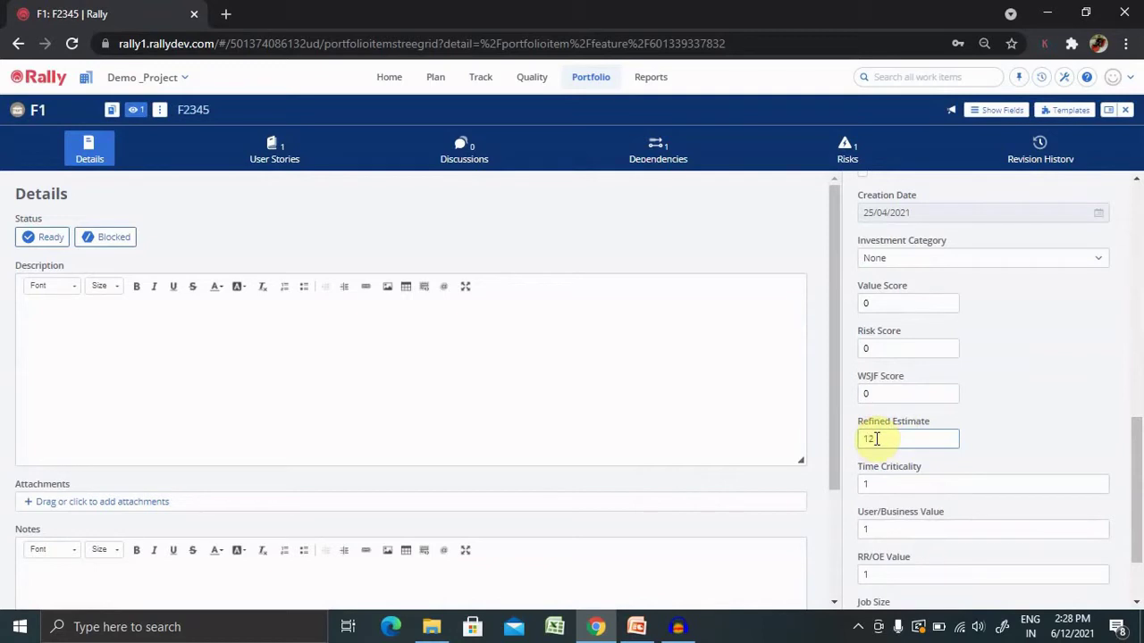
left_click(1128, 111)
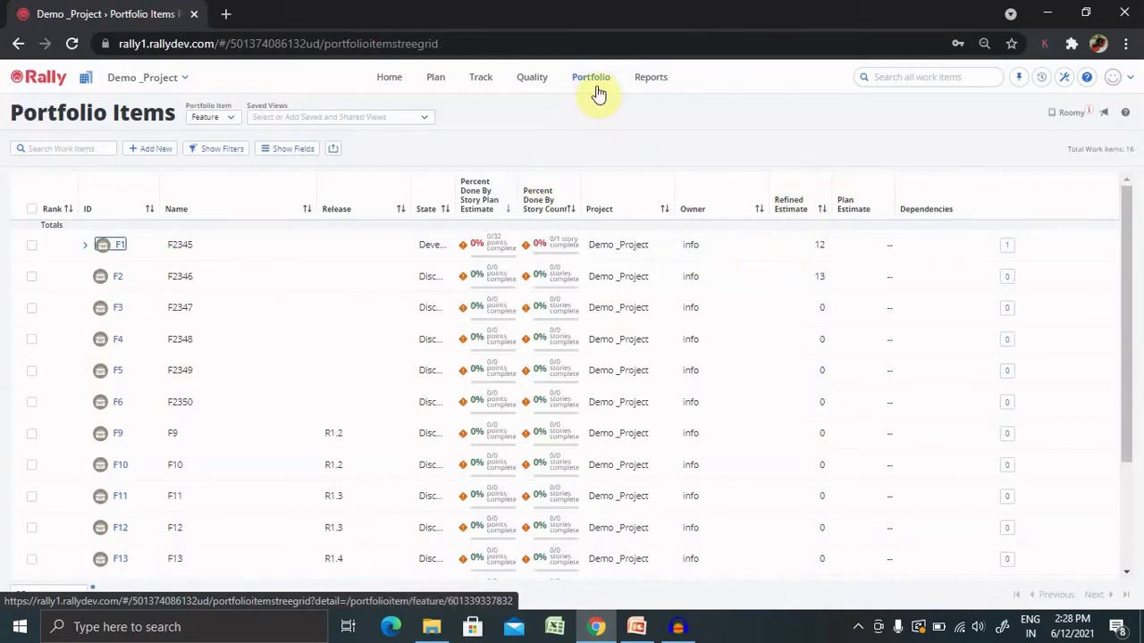
Add a new capacity plan named Capacity_Plan_Demo on the Capacity Planning page
left_click(591, 81)
left_click(604, 170)
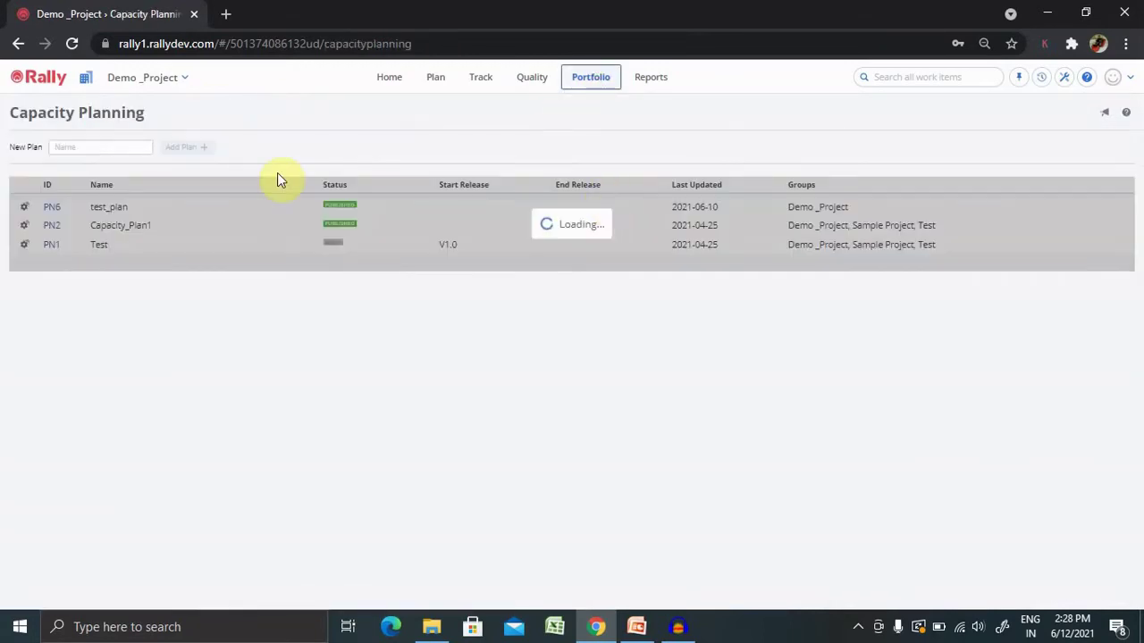
left_click(89, 150)
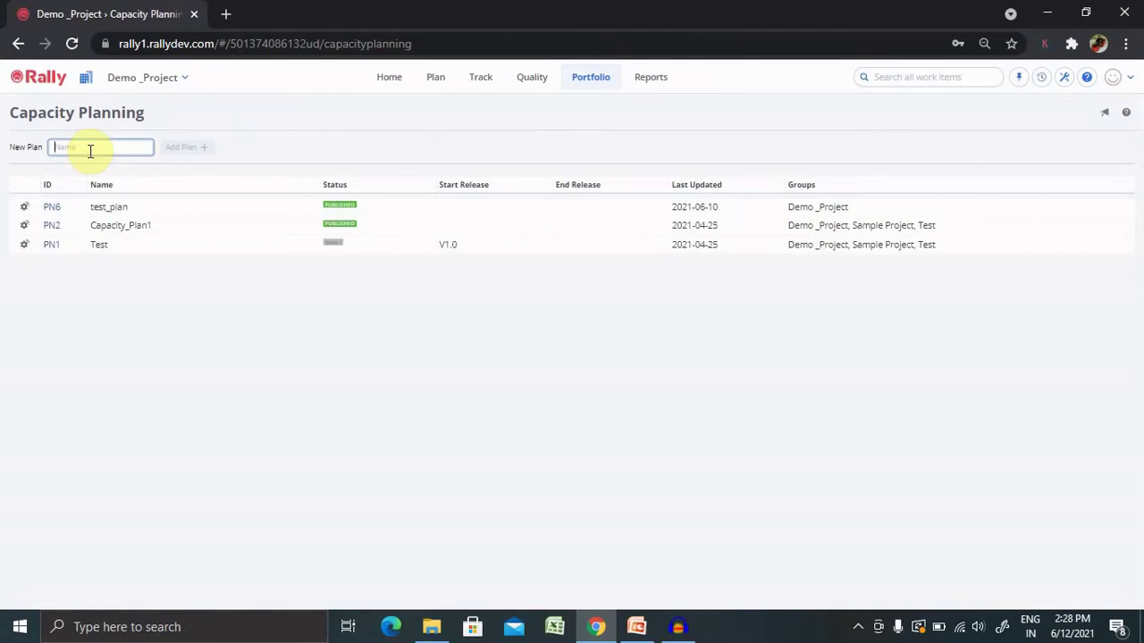
type("Capac")
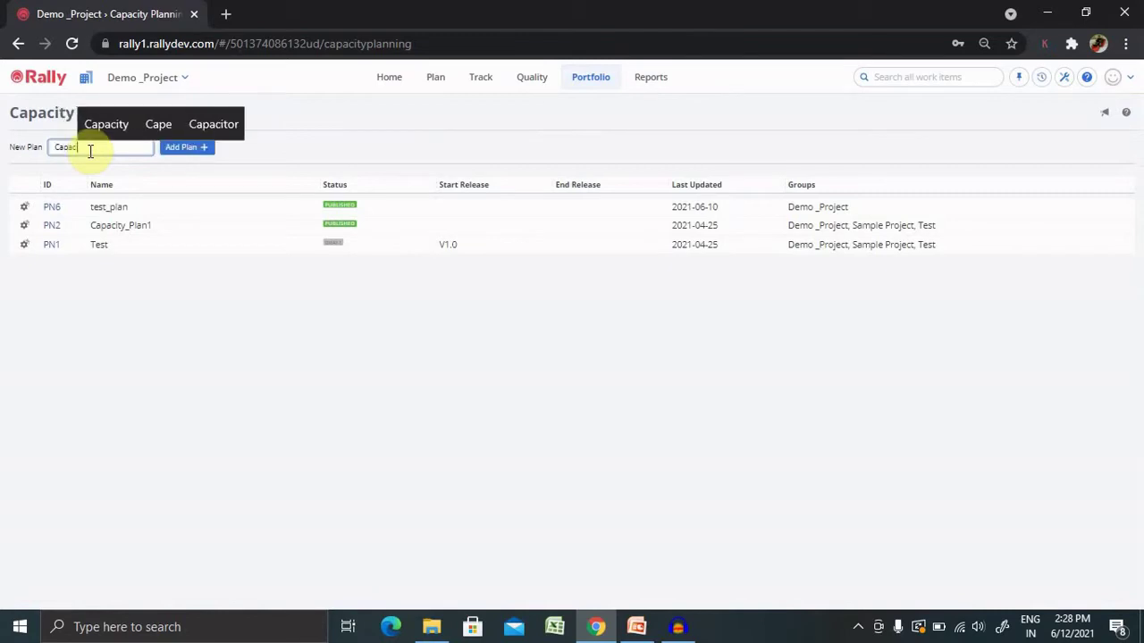
type("ity_Plan")
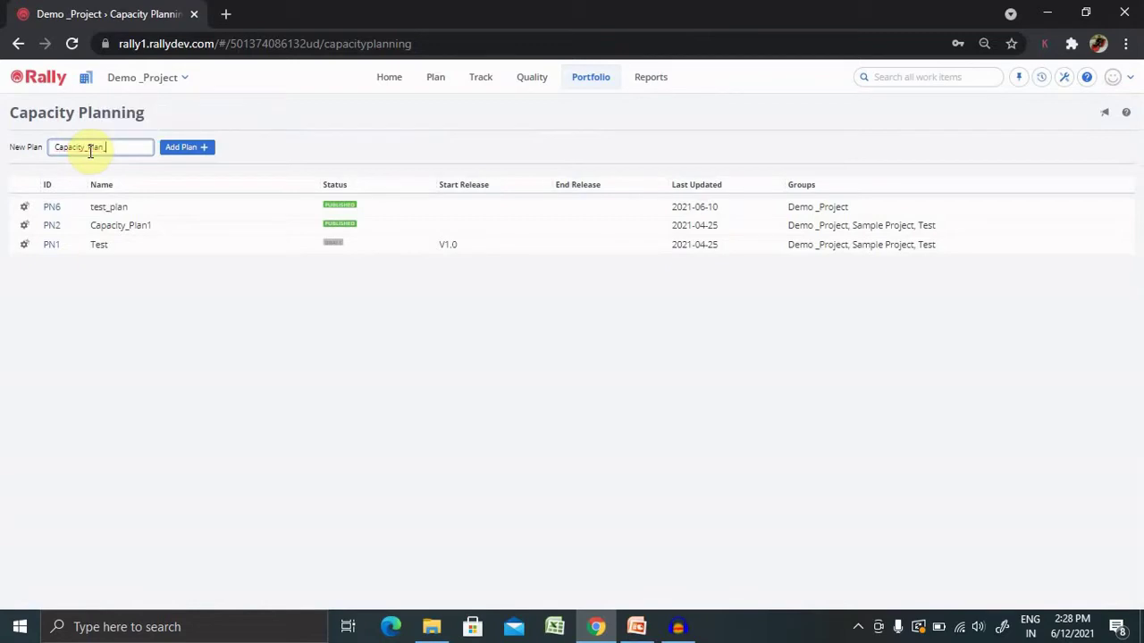
type("_Demo")
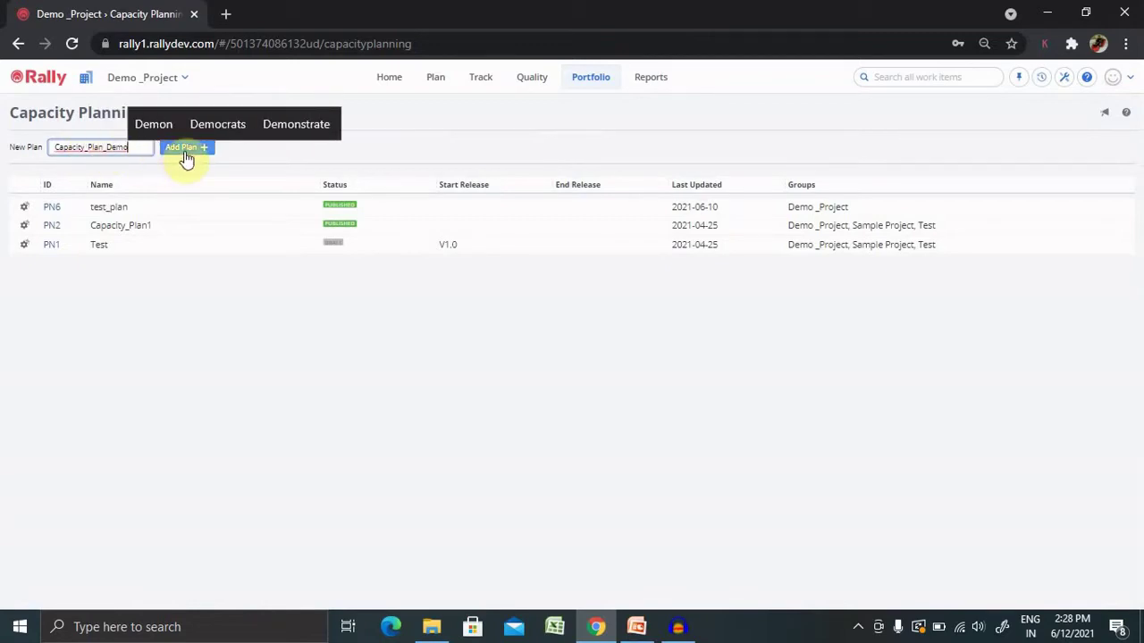
left_click(186, 152)
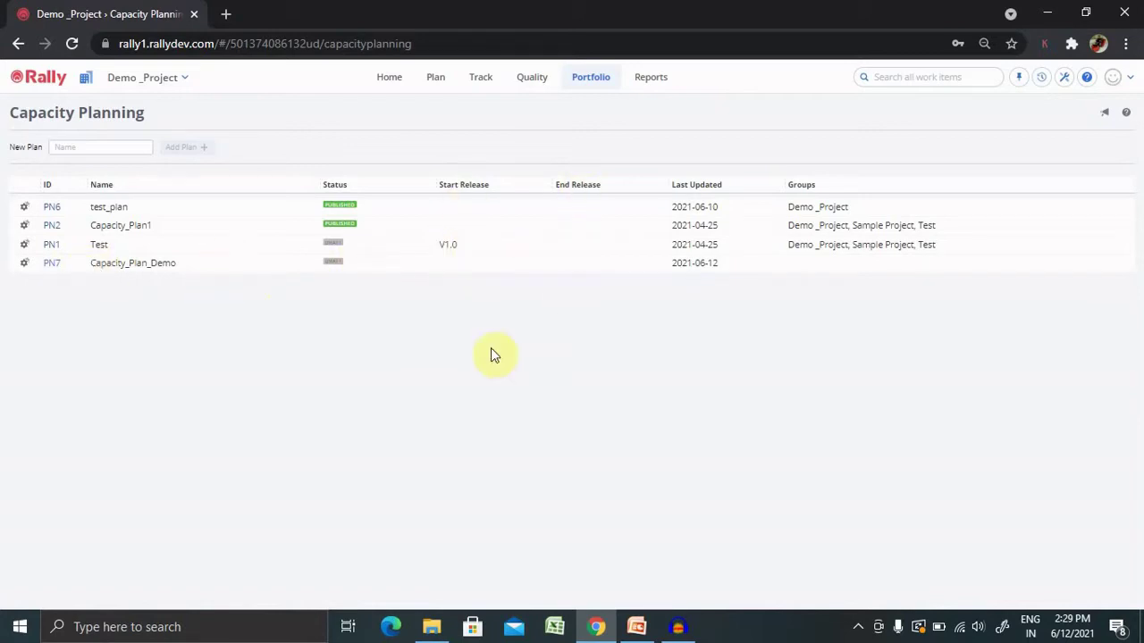
Open Capacity_Plan_Demo and set its portfolio item type to Feature
left_click(52, 263)
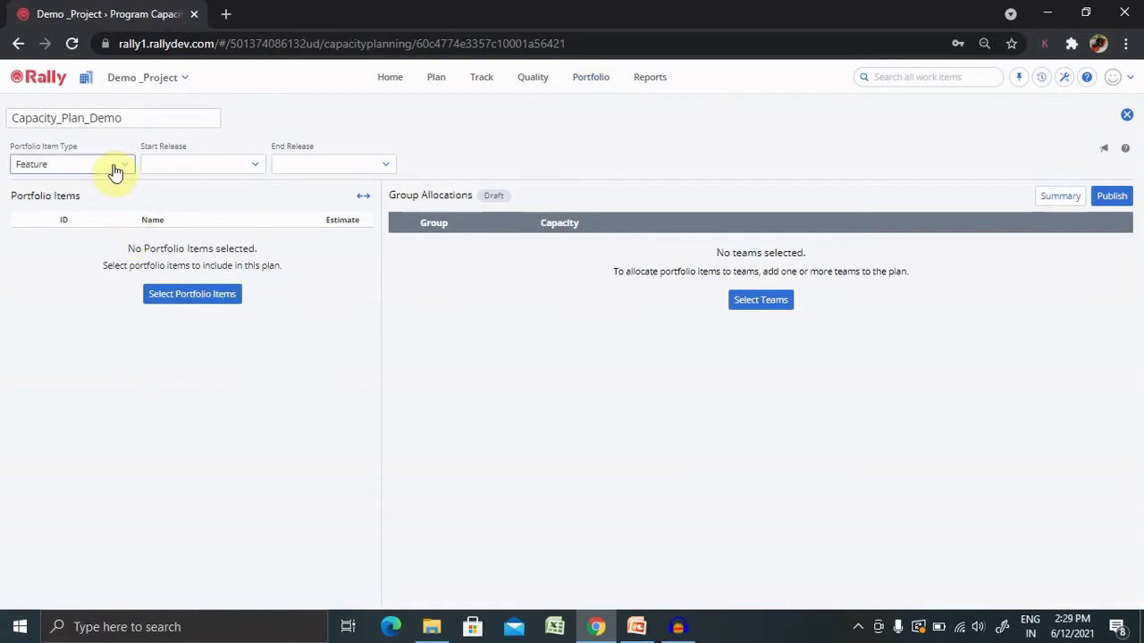
left_click(115, 169)
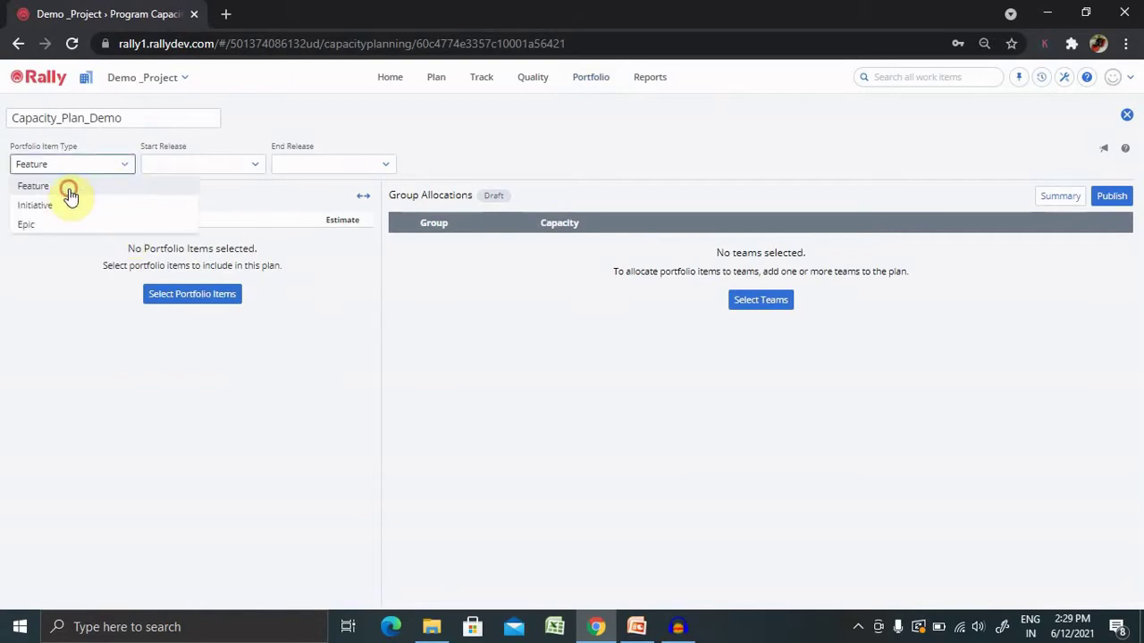
left_click(70, 192)
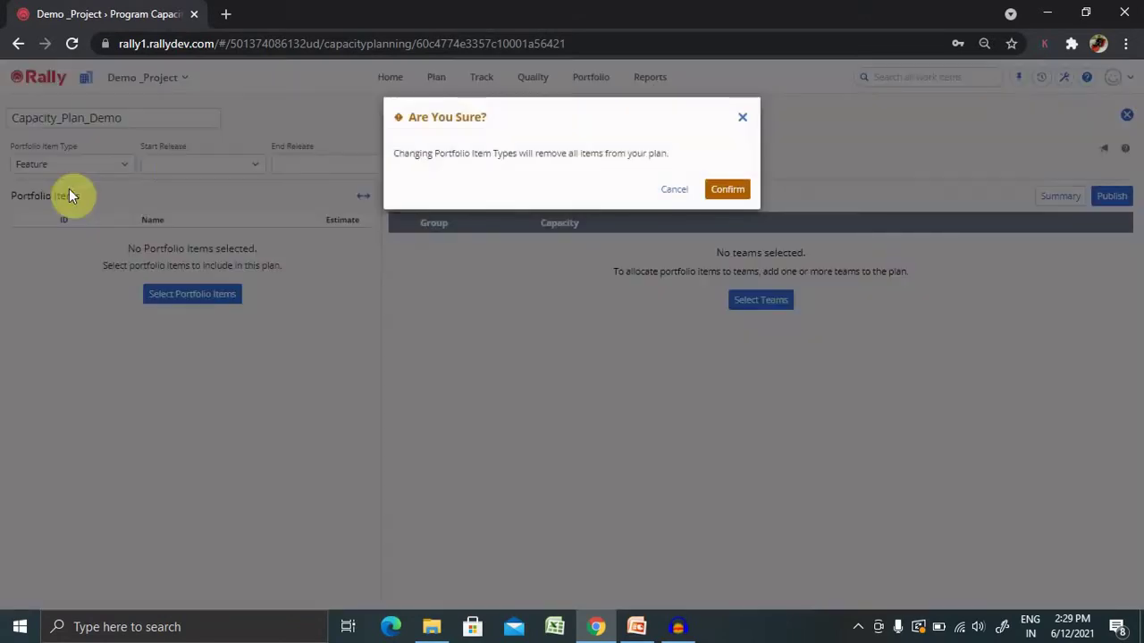
left_click(729, 190)
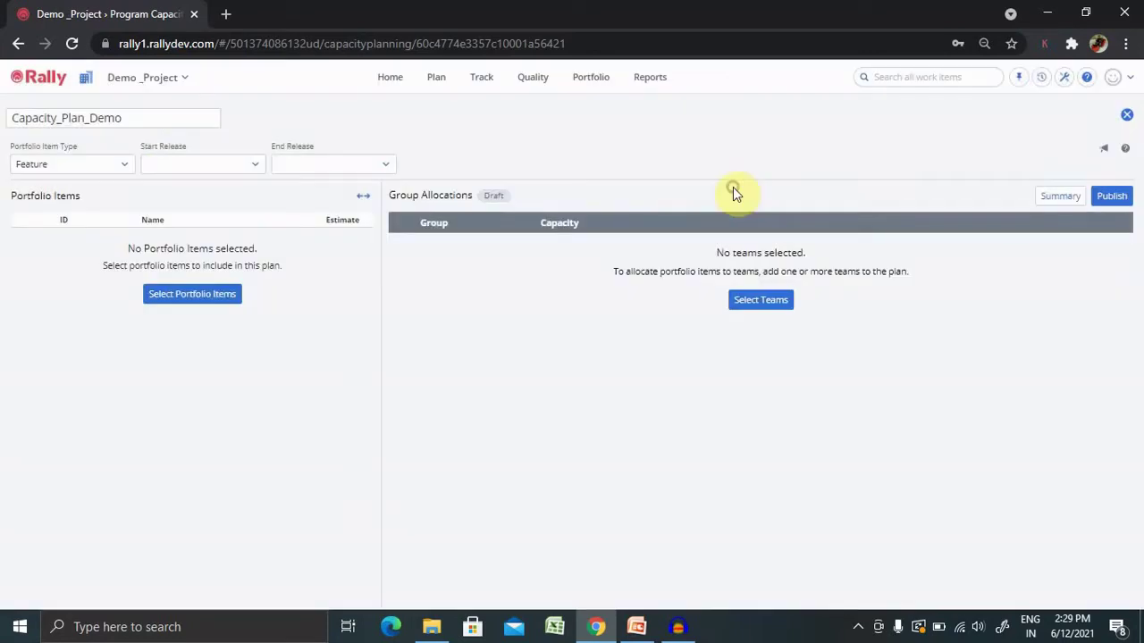
left_click(115, 165)
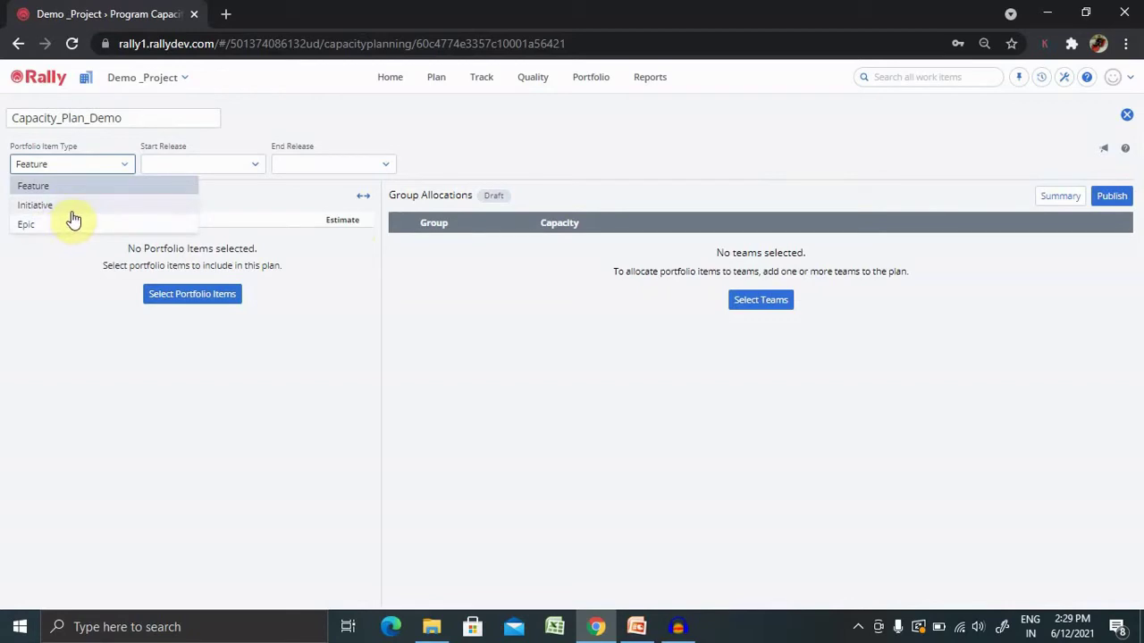
left_click(256, 205)
Set both the start release and end release to R1.2
left_click(240, 170)
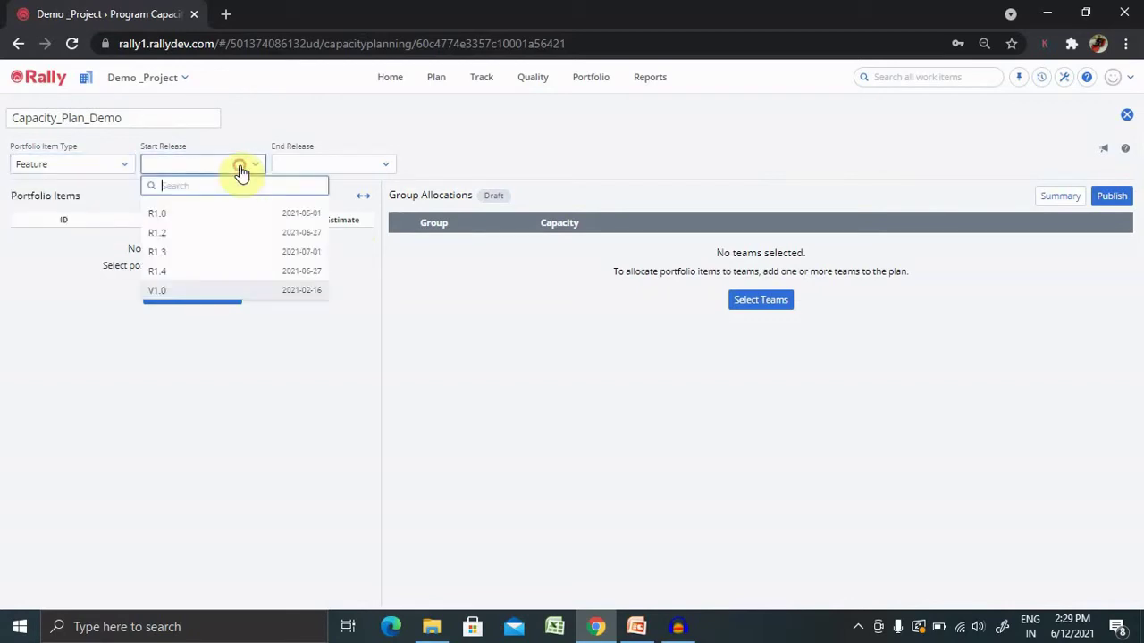
left_click(186, 234)
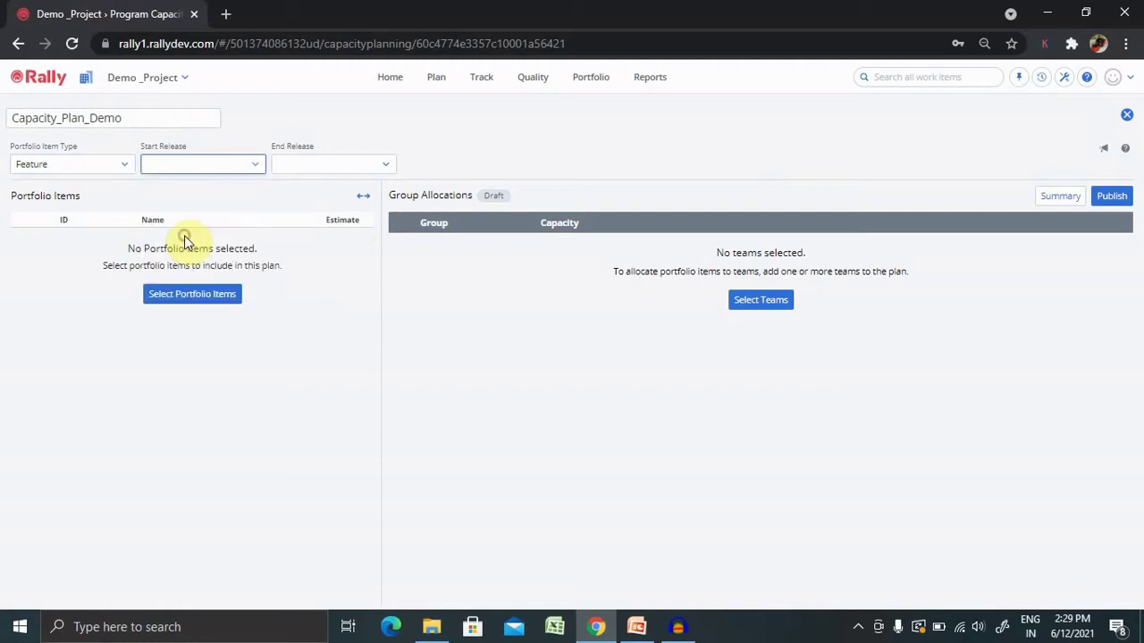
left_click(357, 170)
left_click(332, 234)
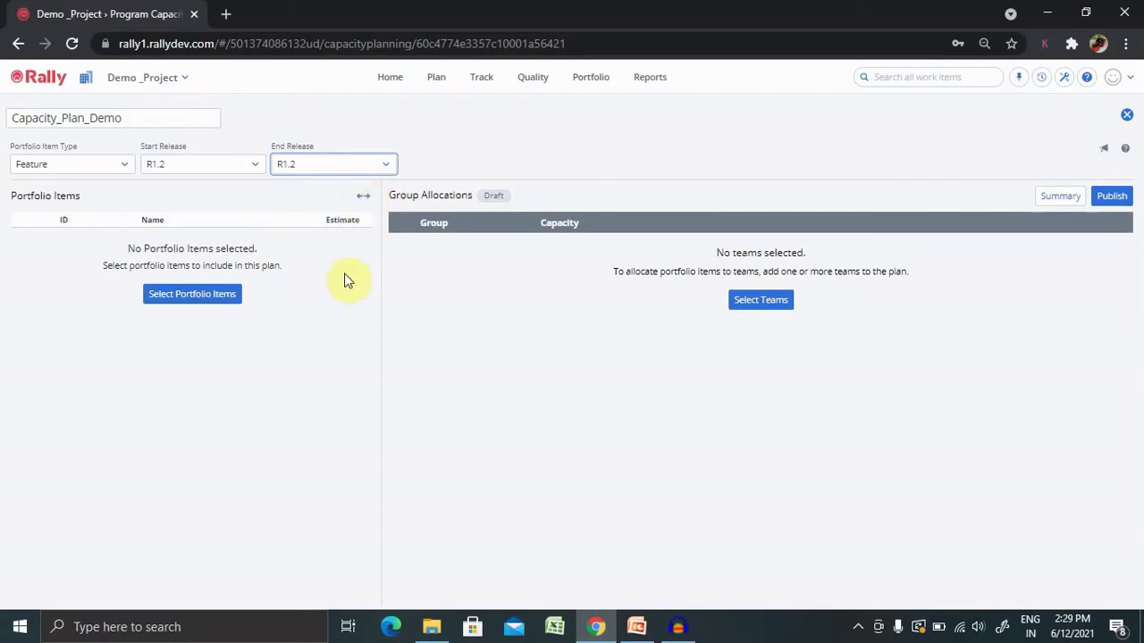
Open Select Portfolio Items and tick all 16 features
left_click(194, 295)
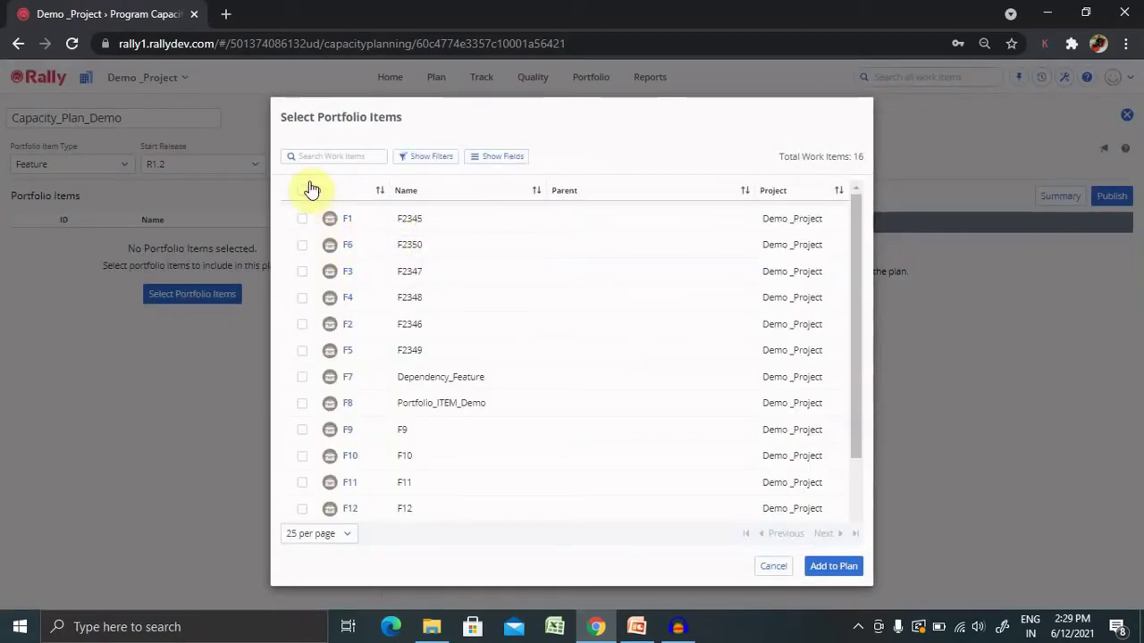
left_click_drag(857, 338, 838, 471)
scroll(839, 465, "up", 2)
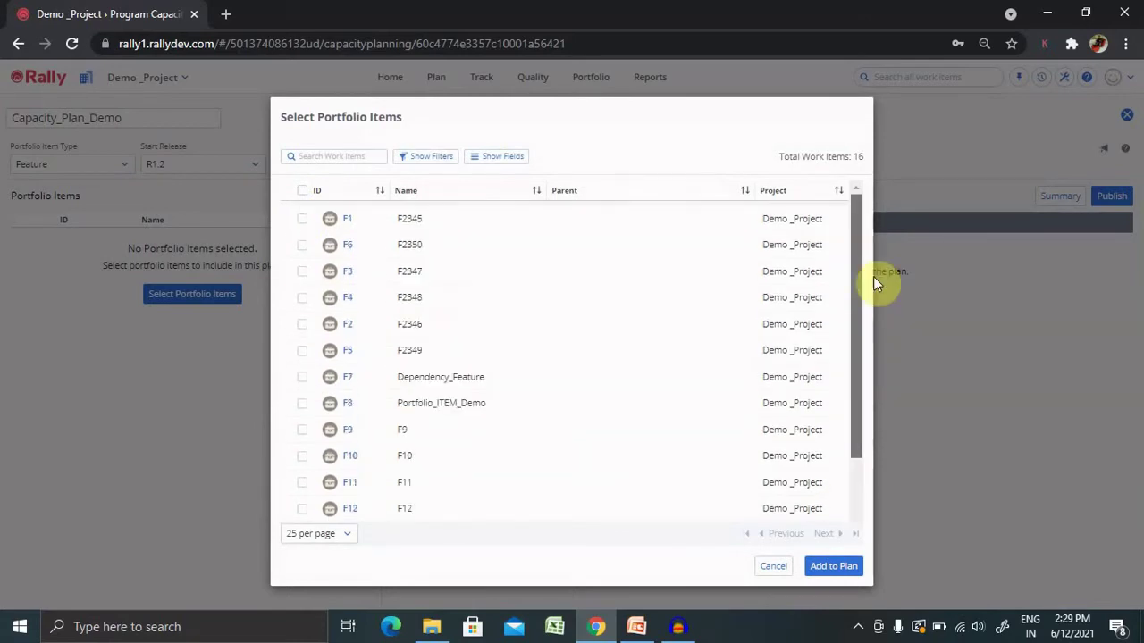
left_click(303, 192)
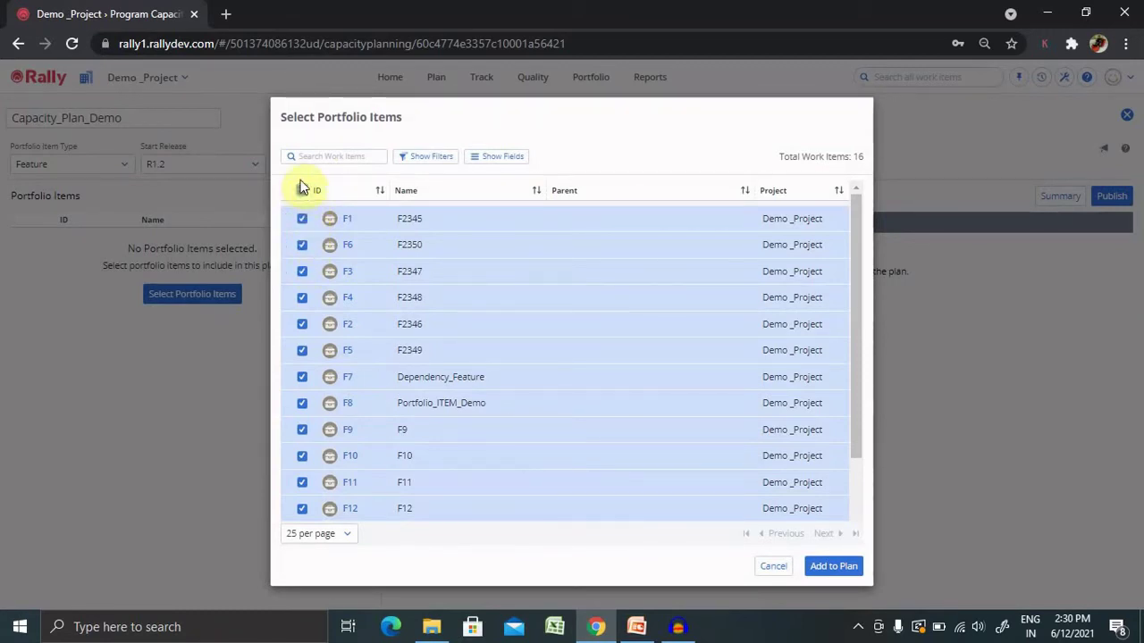
Add a Preliminary Estimate filter and display its size options XXL to XL
left_click(438, 159)
left_click(390, 198)
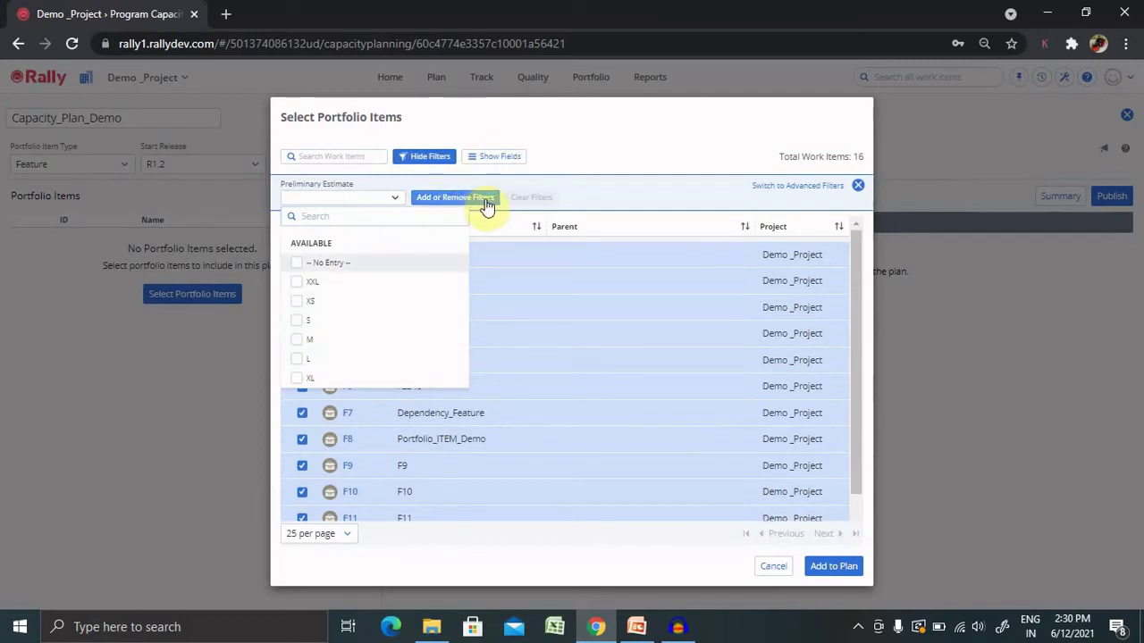
left_click(376, 205)
left_click(380, 206)
type("date")
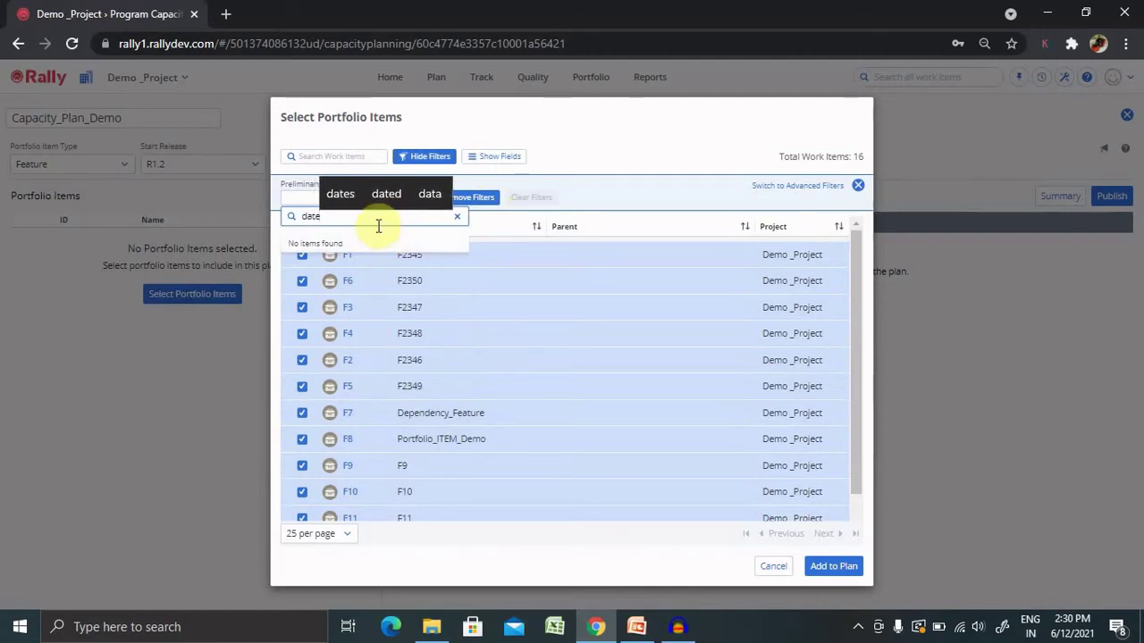
left_click(649, 186)
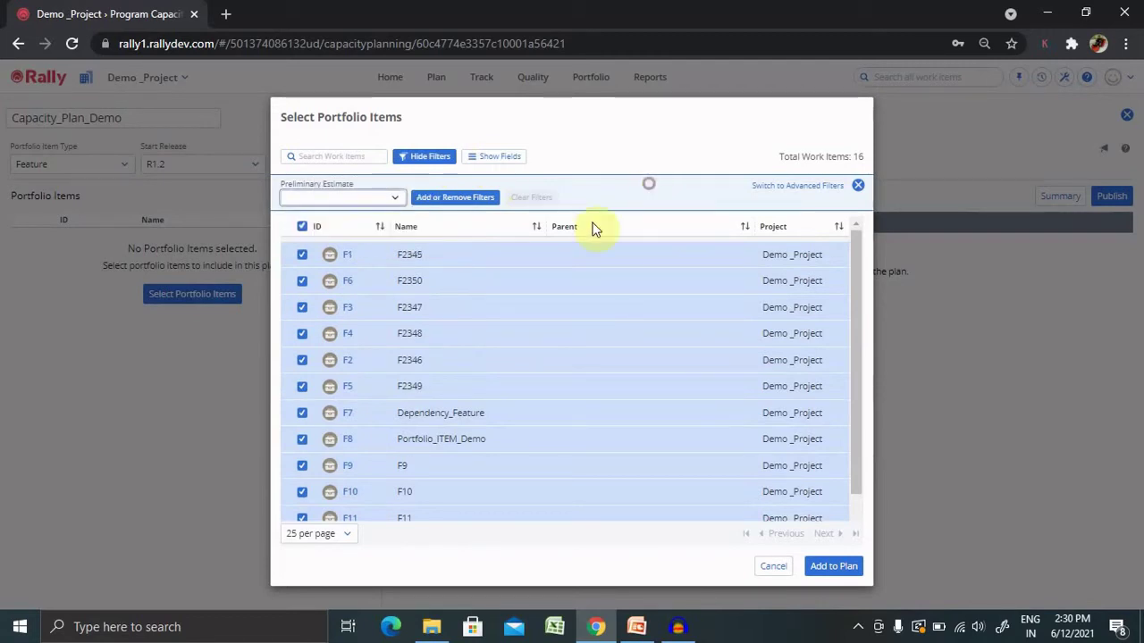
left_click(394, 201)
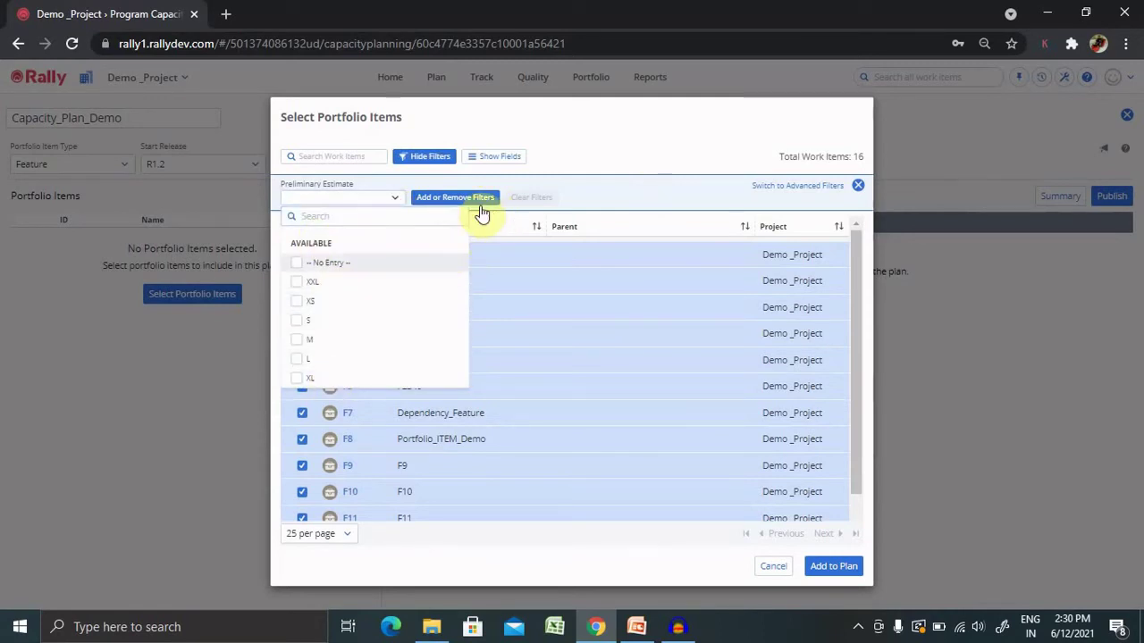
left_click(795, 188)
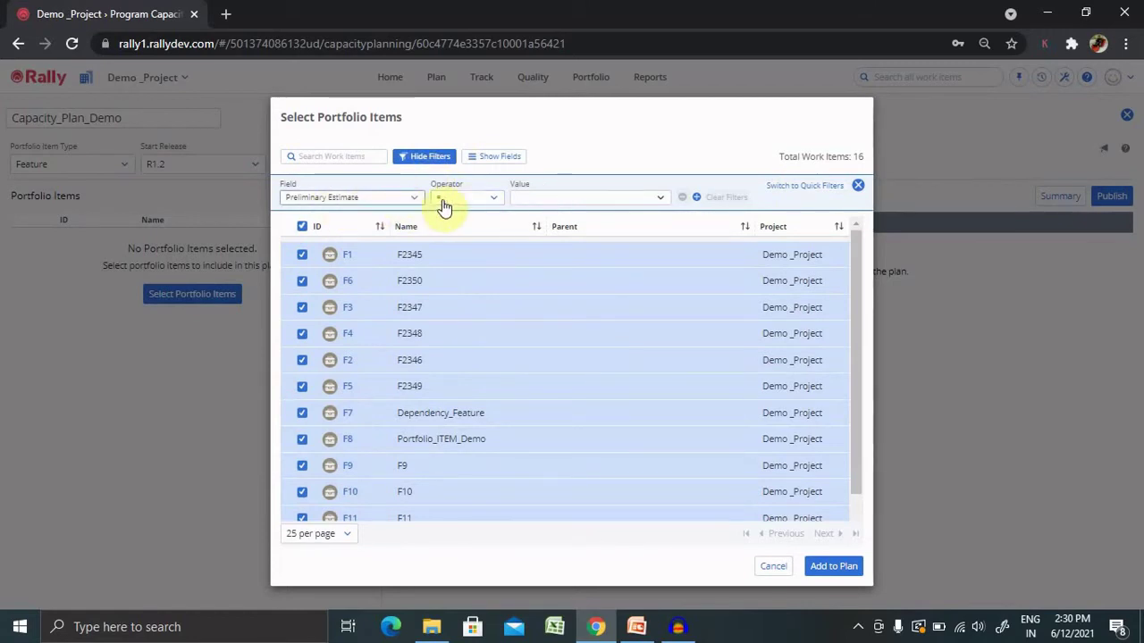
left_click(588, 204)
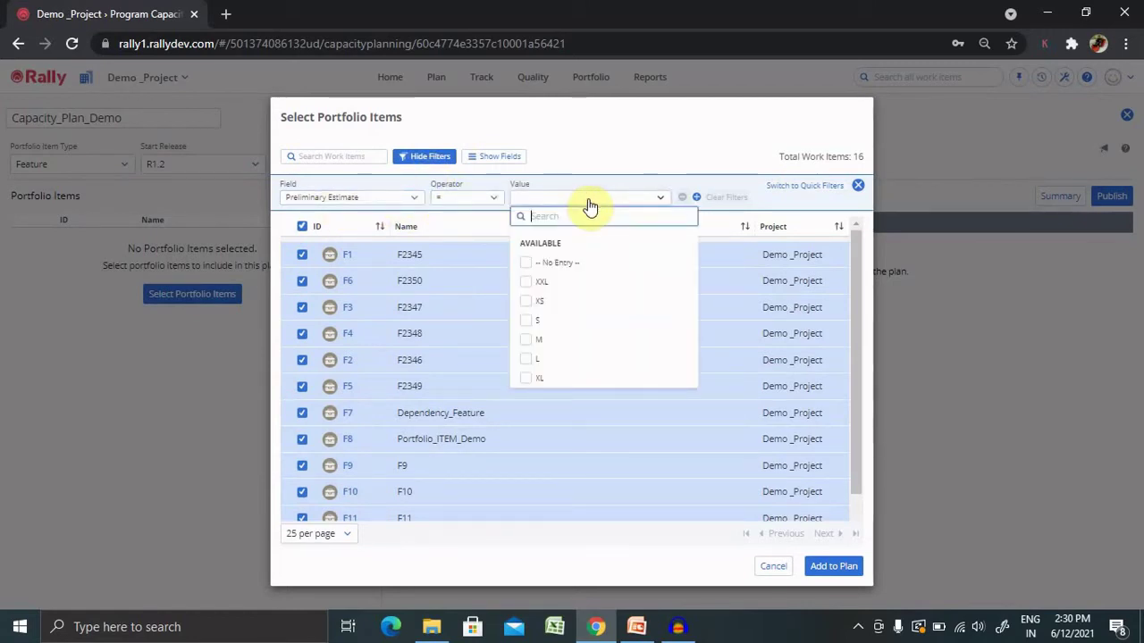
left_click(536, 320)
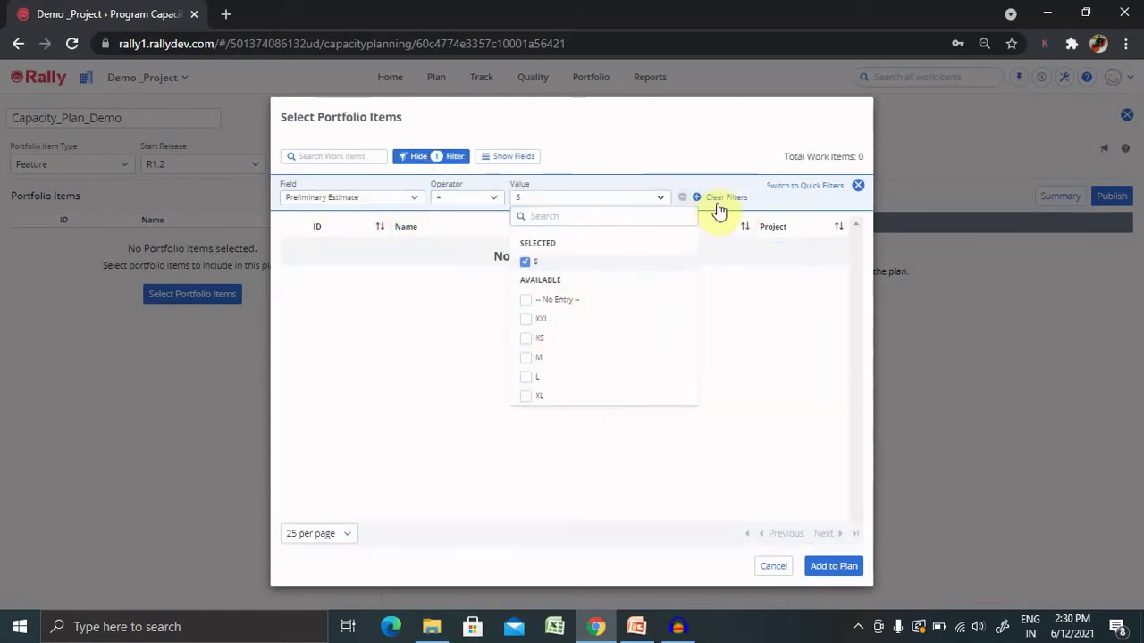
left_click(528, 266)
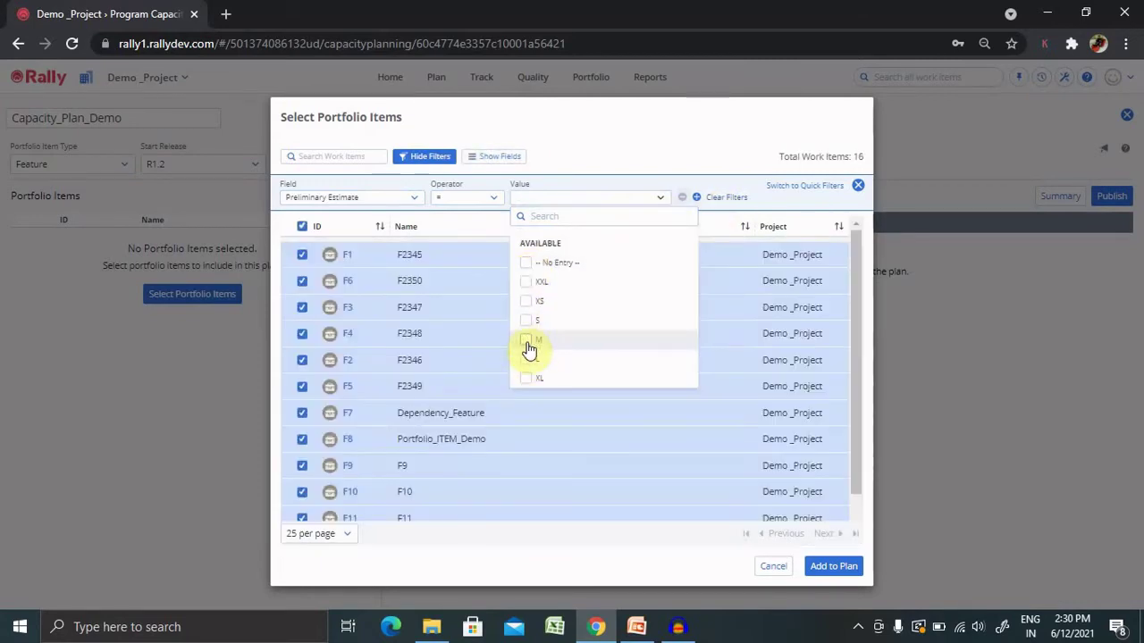
left_click(527, 343)
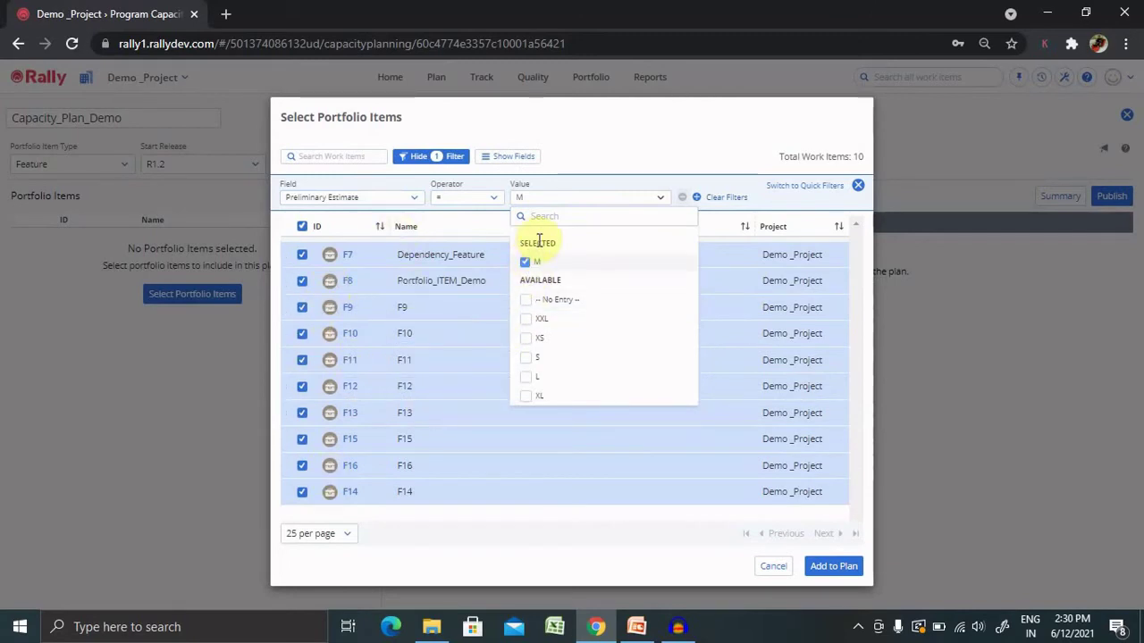
left_click(720, 197)
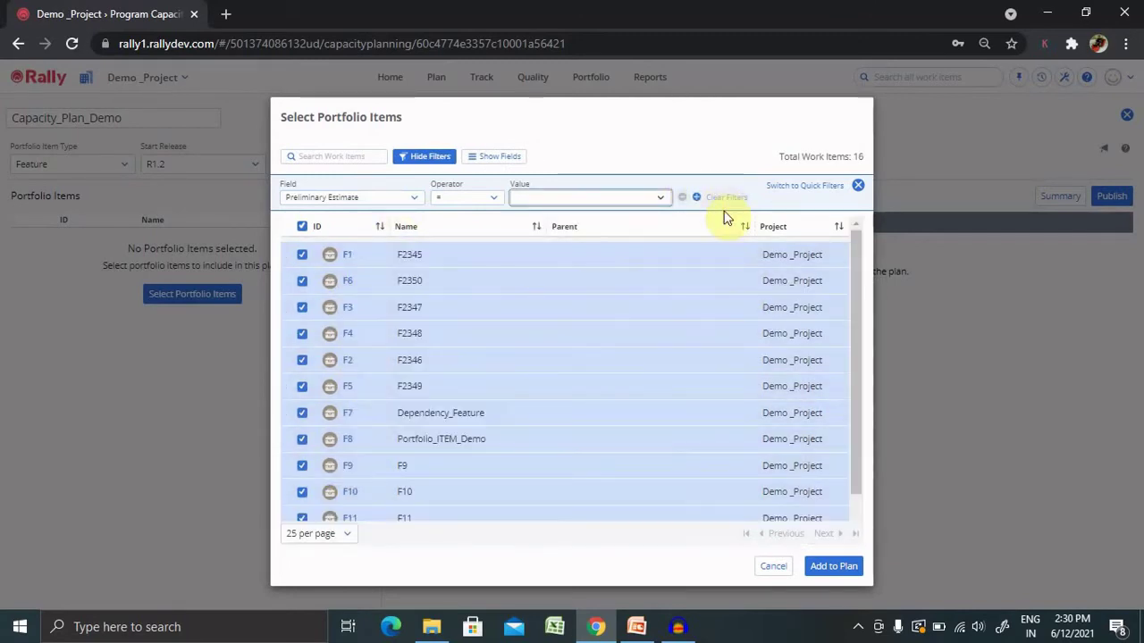
left_click(812, 190)
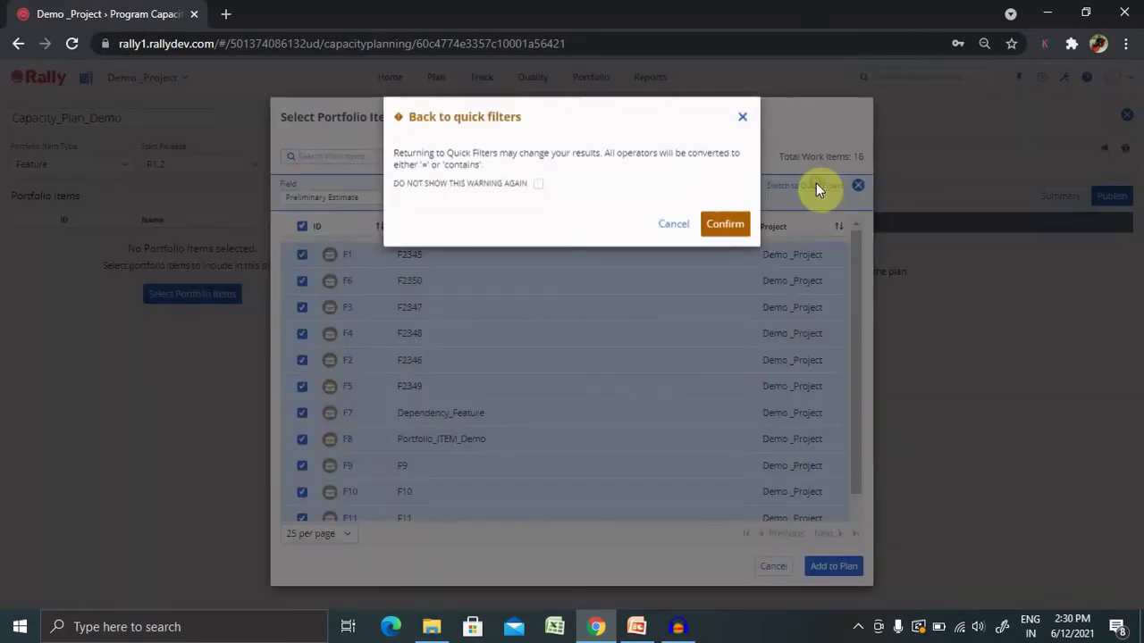
left_click(720, 225)
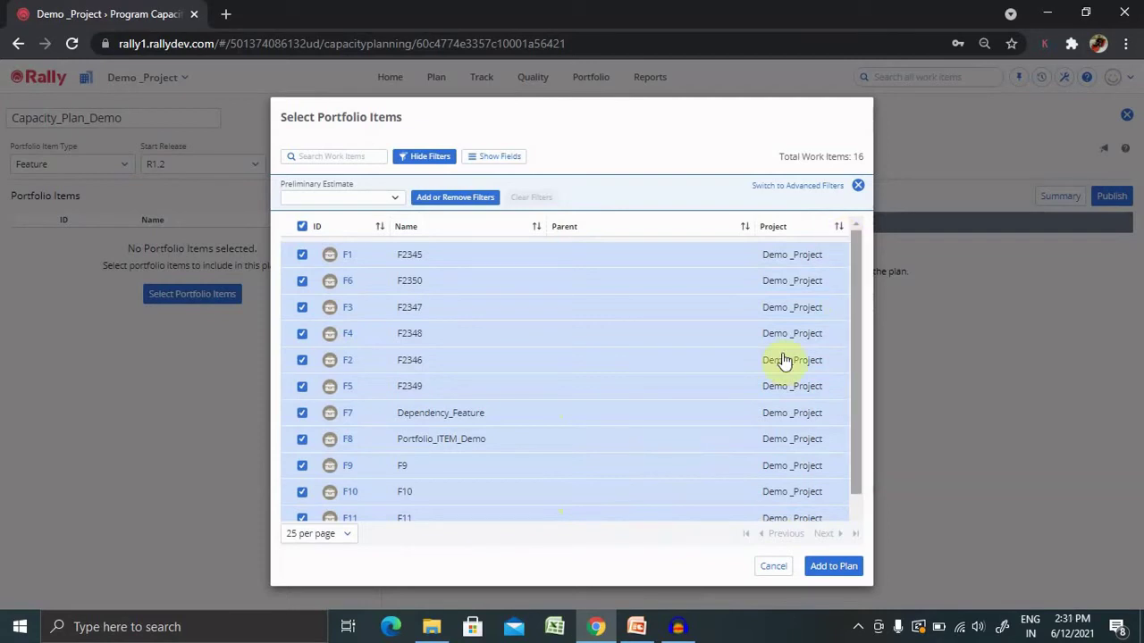
Add the 16 features, include Sample Project and Test teams, and select Demo_Project's capacity value
left_click(826, 567)
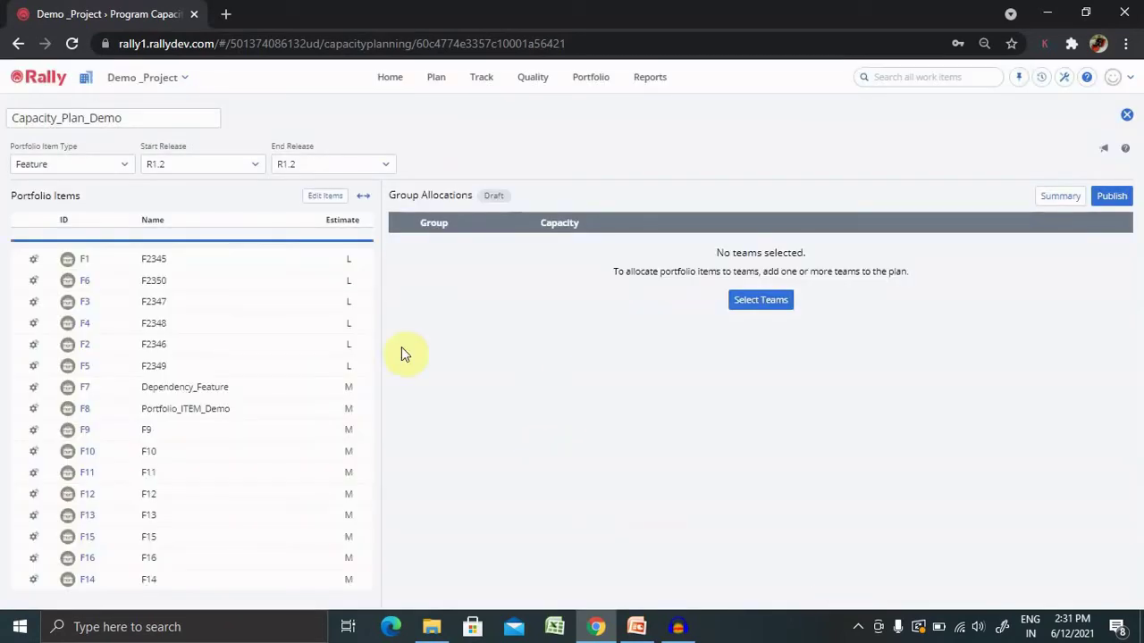
left_click(762, 303)
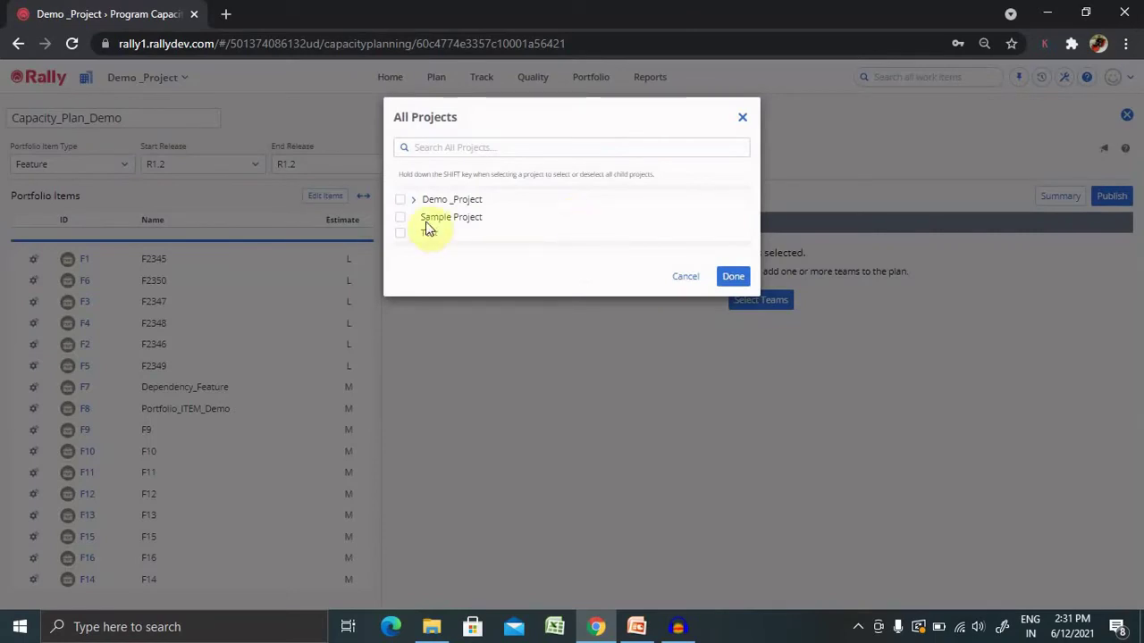
left_click(401, 219)
left_click(400, 232)
left_click(735, 279)
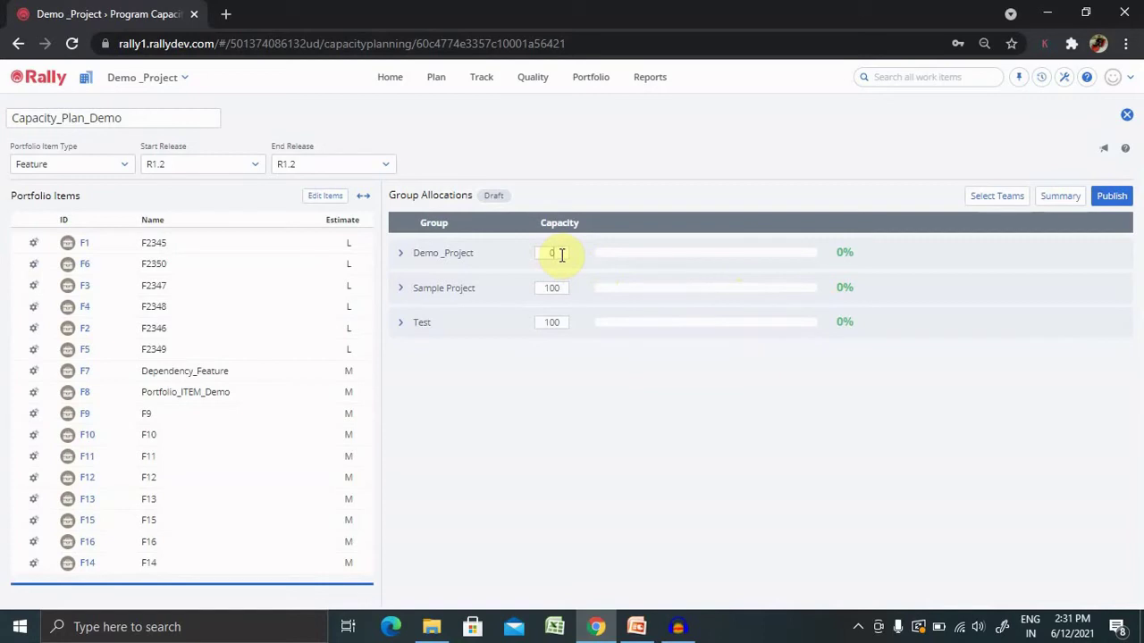
double_click(549, 252)
Cancel out of Edit Items and move the cutline up to just below F2 (F2346)
left_click(328, 202)
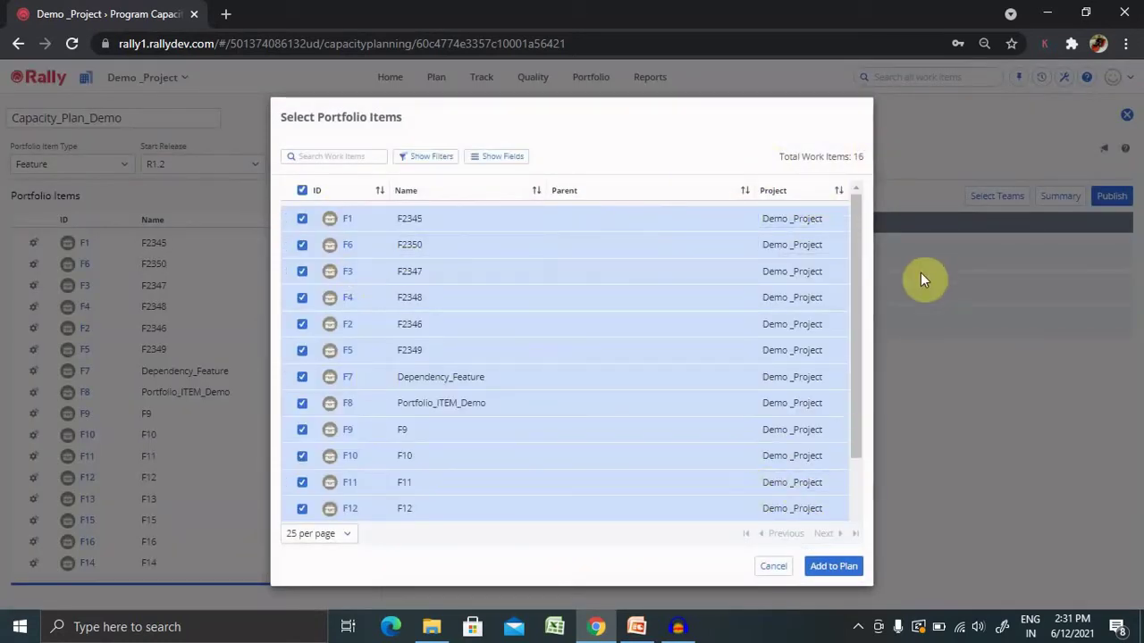
left_click(775, 568)
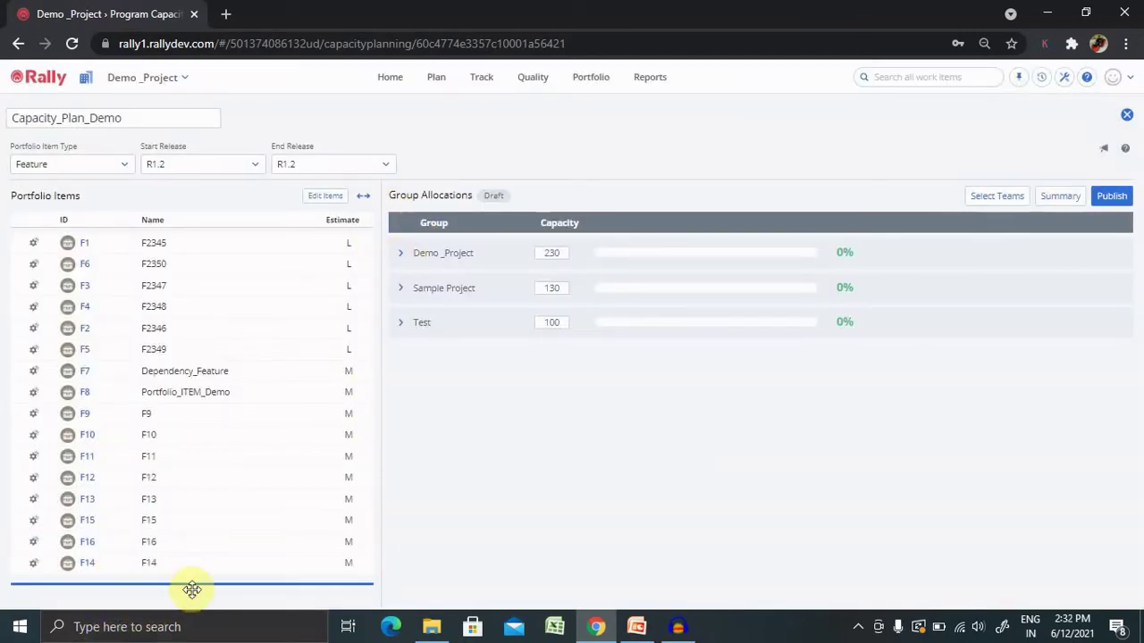
left_click_drag(199, 581, 205, 350)
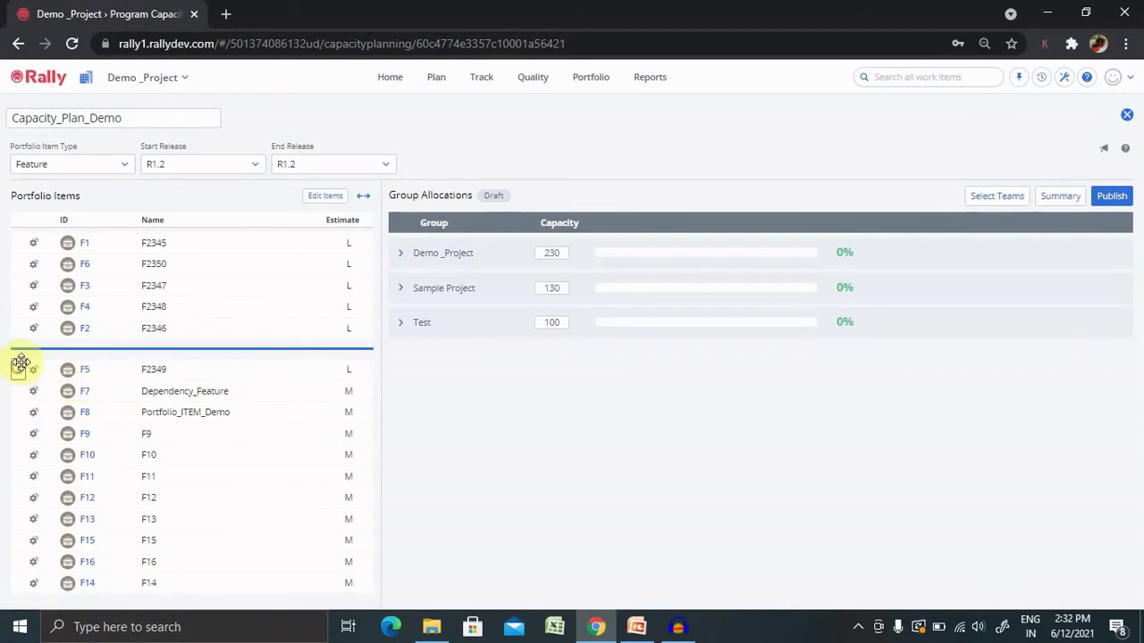
Rank F5, F7 Dependency_Feature and F8 Portfolio_ITEM_Demo above F2, then dismiss F8's gear menu
mouse_move(28, 352)
left_mouse_down()
mouse_move(38, 319)
mouse_move(32, 337)
left_mouse_up()
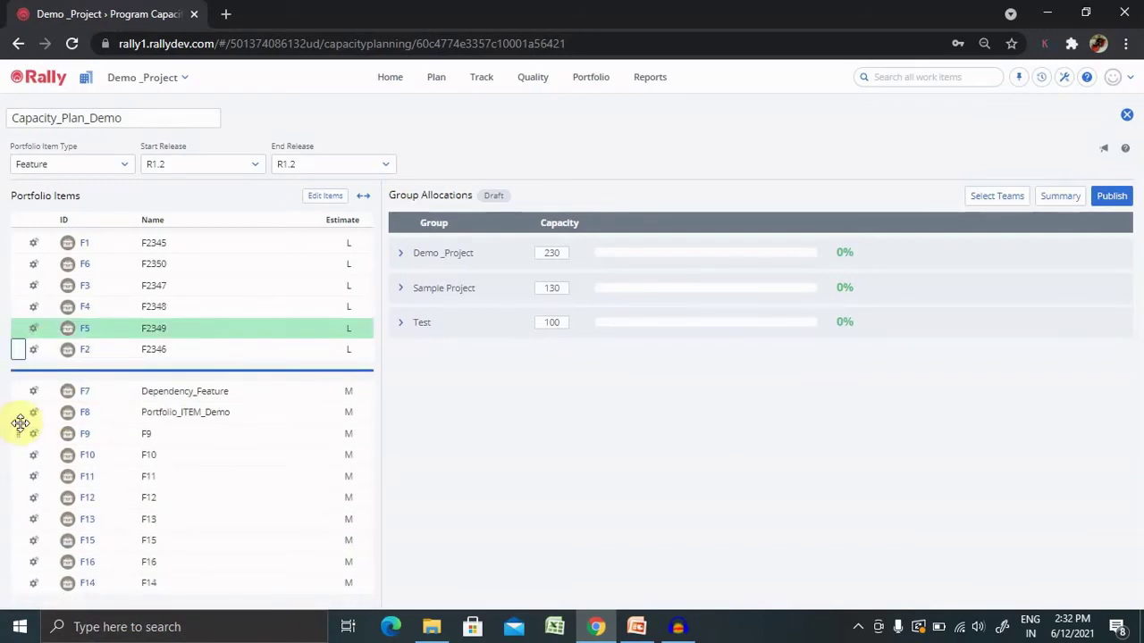
left_click_drag(21, 390, 40, 360)
left_click_drag(20, 412, 26, 367)
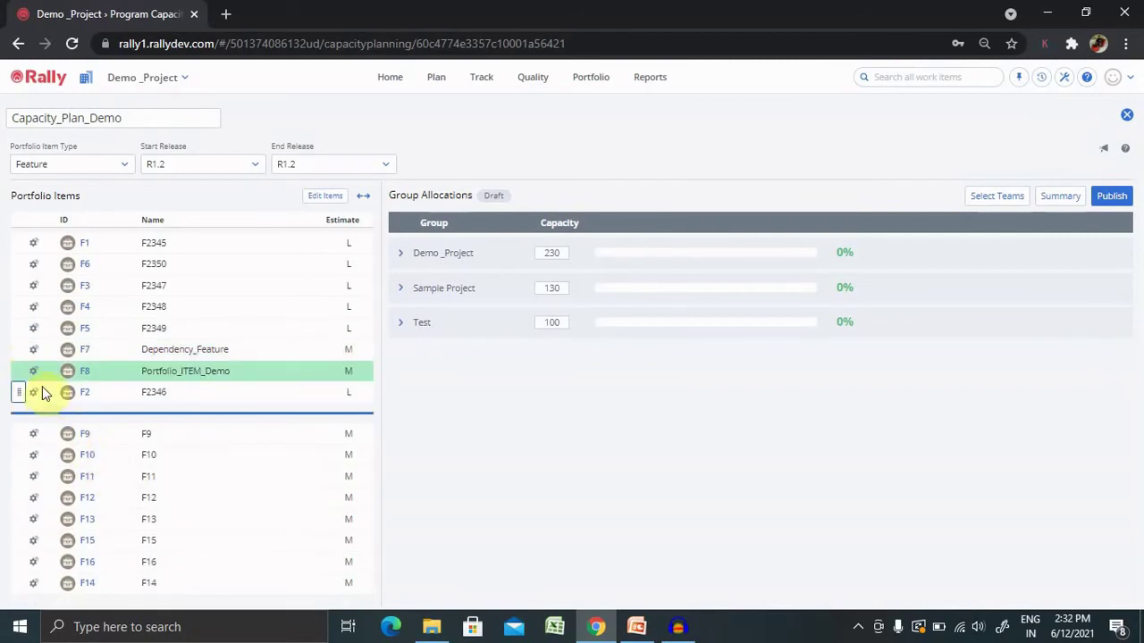
left_click(34, 372)
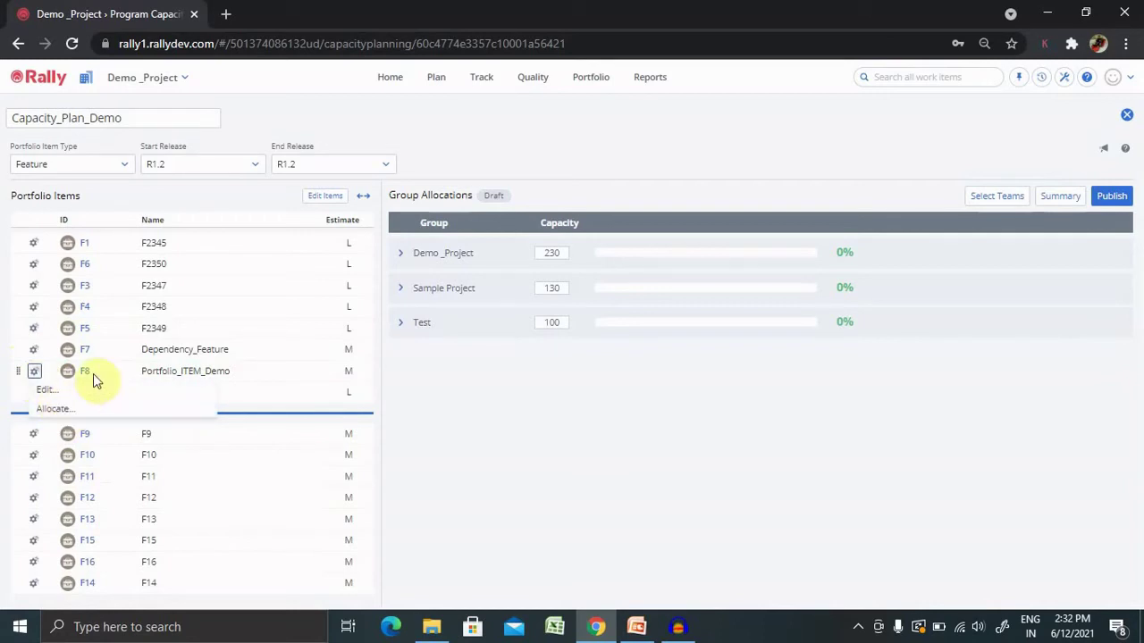
left_click(642, 447)
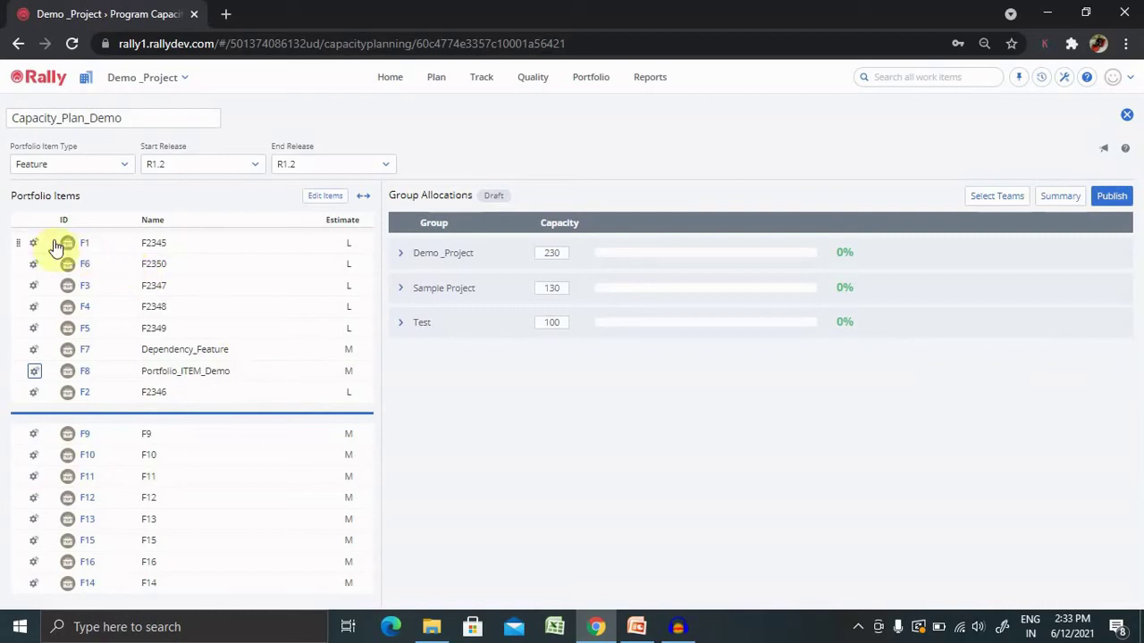
Allocate F1, F6 and F2 to Demo_Project and move the cutline down below F12
left_click_drag(27, 243, 639, 263)
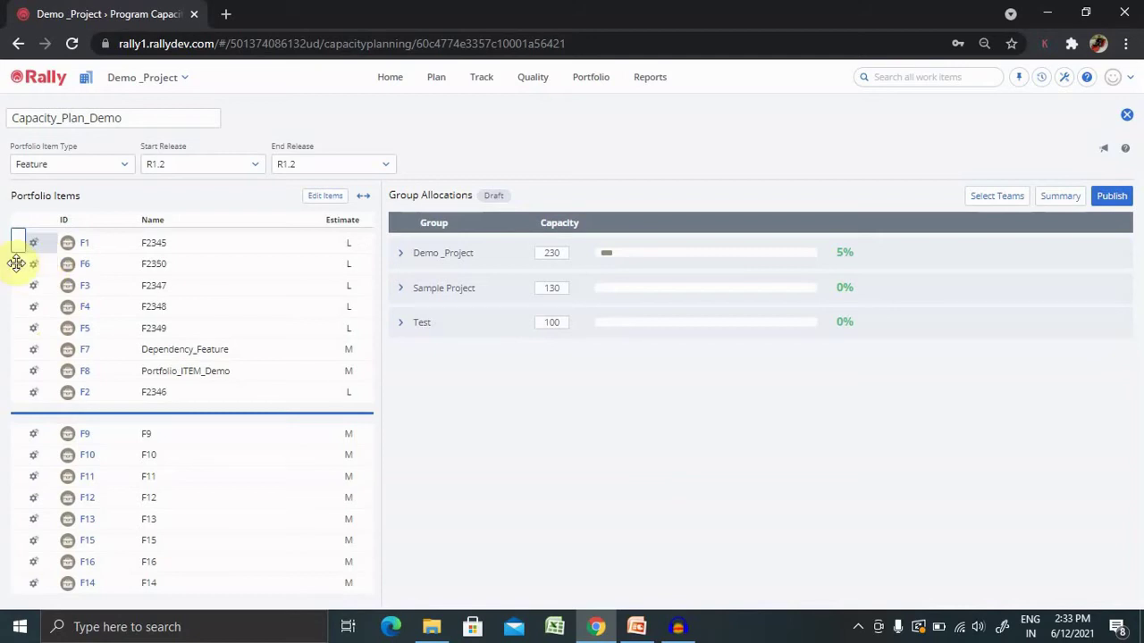
left_click_drag(18, 264, 592, 259)
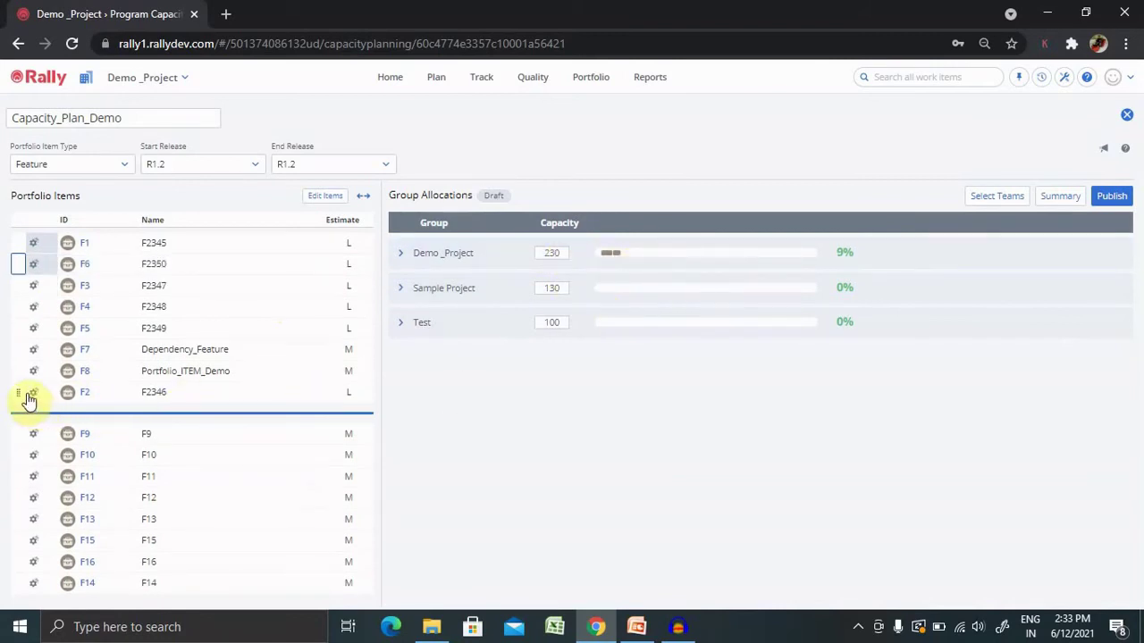
left_click_drag(22, 391, 661, 261)
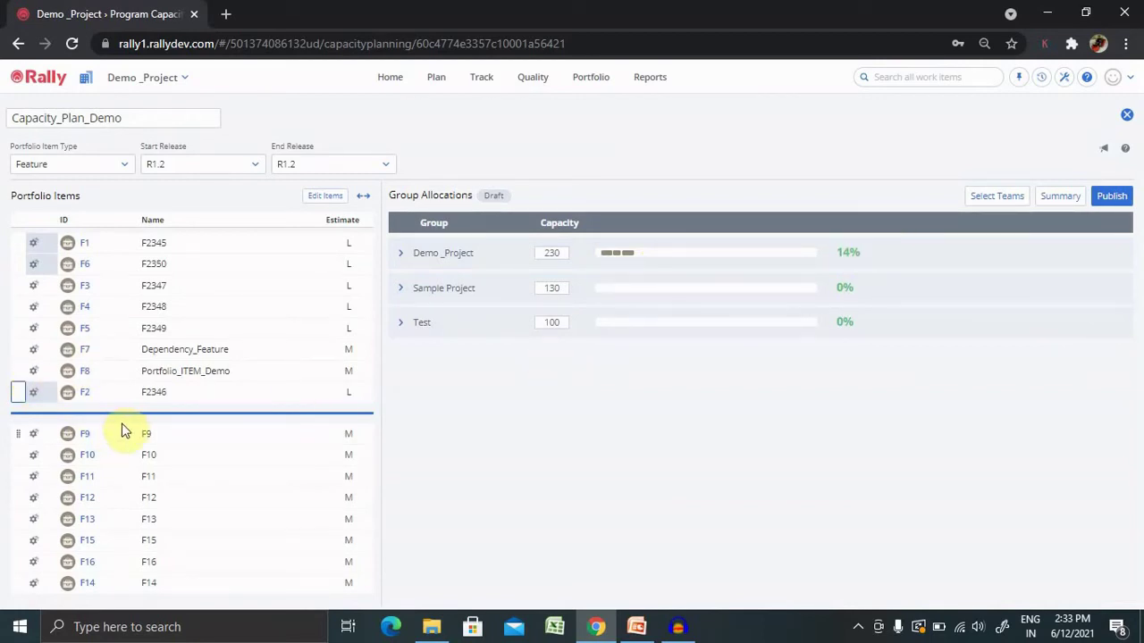
left_click_drag(129, 417, 138, 529)
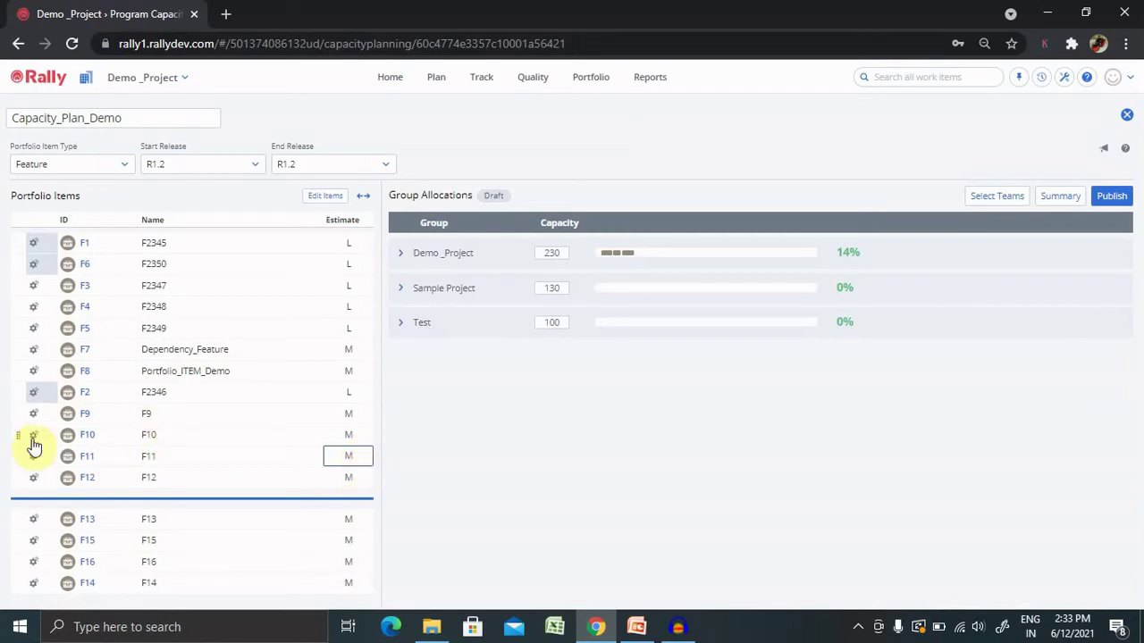
Allocate F8, F7, F5, F4 and F3 to the Test group
left_click_drag(34, 373, 596, 322)
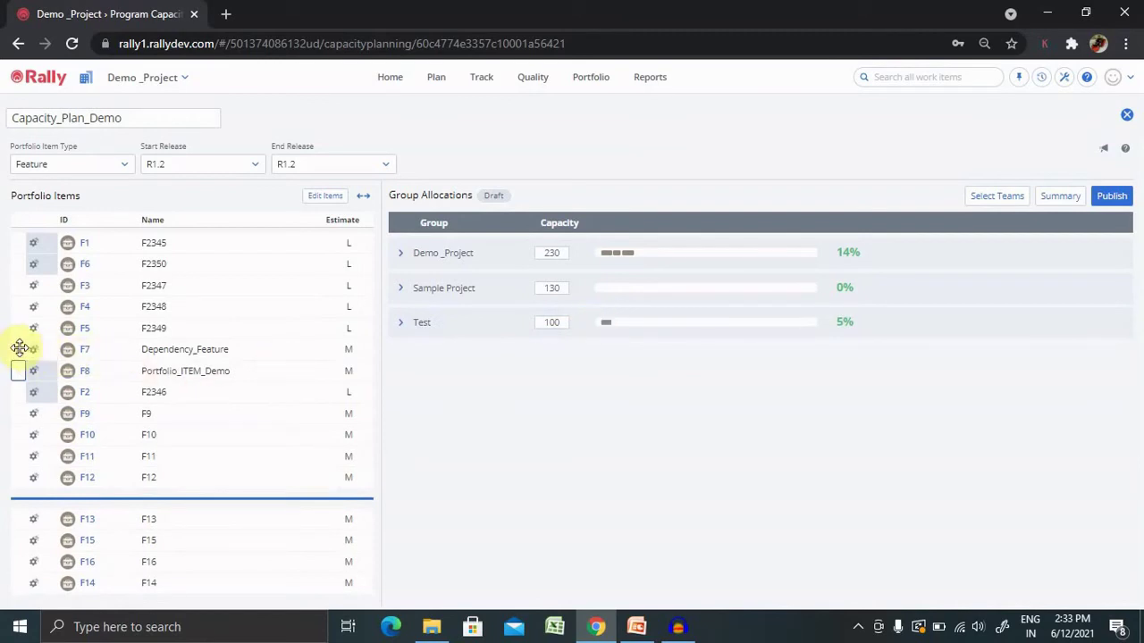
left_click_drag(19, 347, 556, 321)
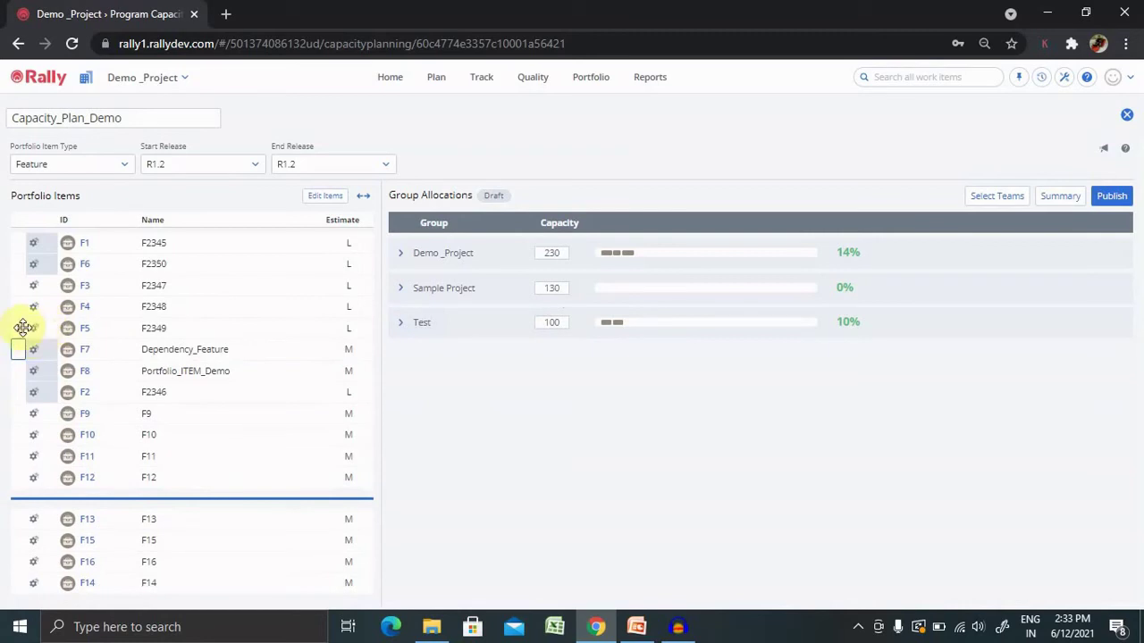
left_click_drag(20, 327, 702, 332)
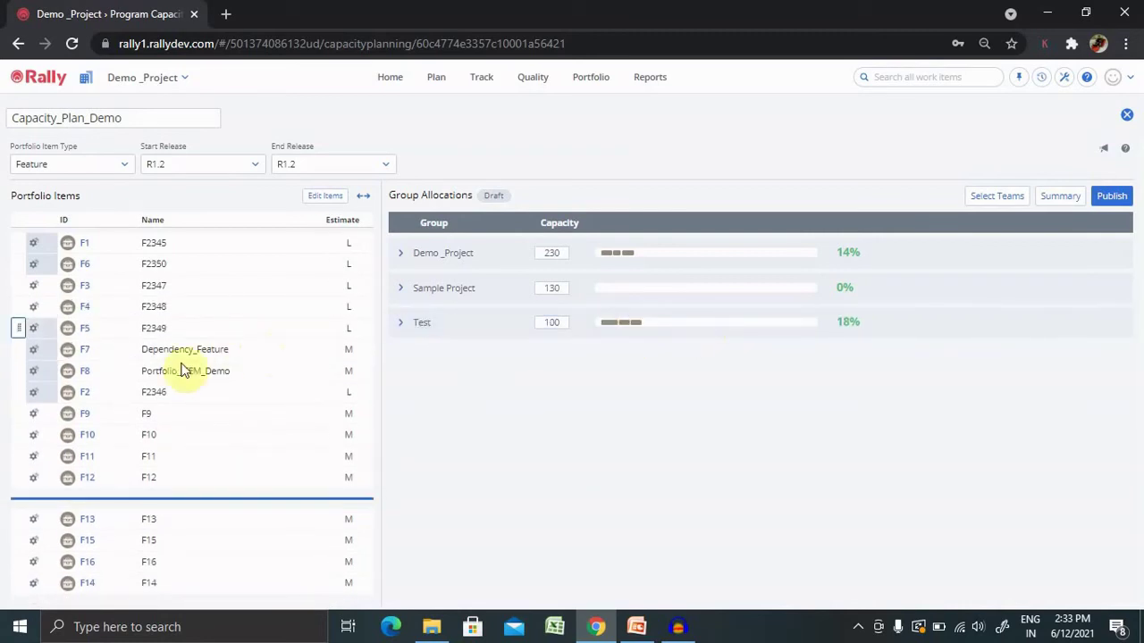
left_click_drag(19, 306, 682, 318)
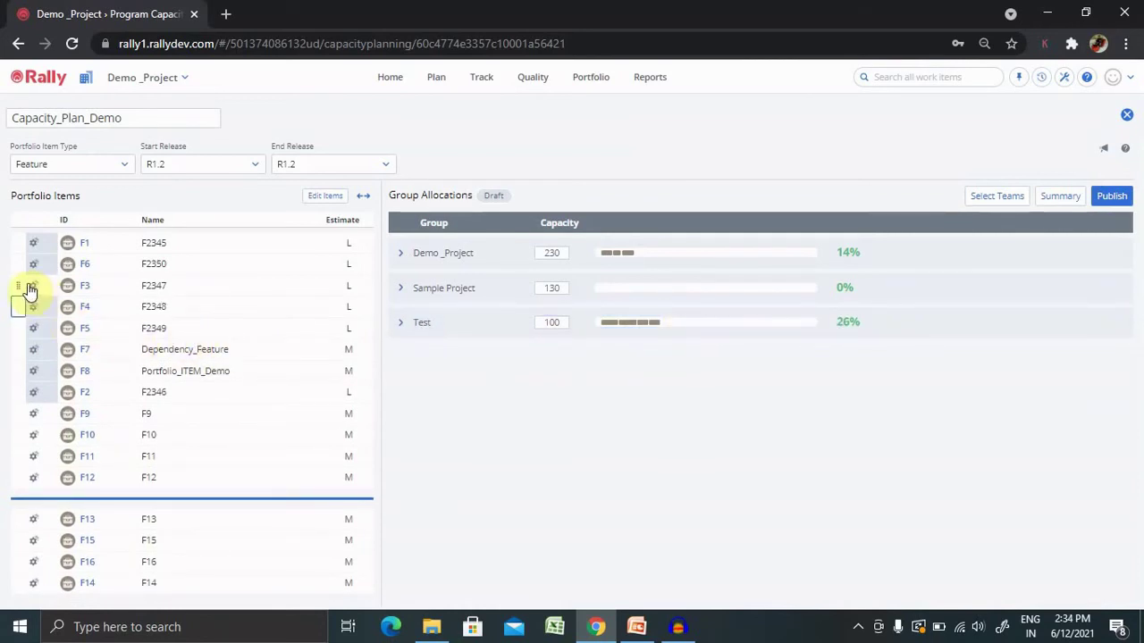
left_click_drag(19, 286, 669, 327)
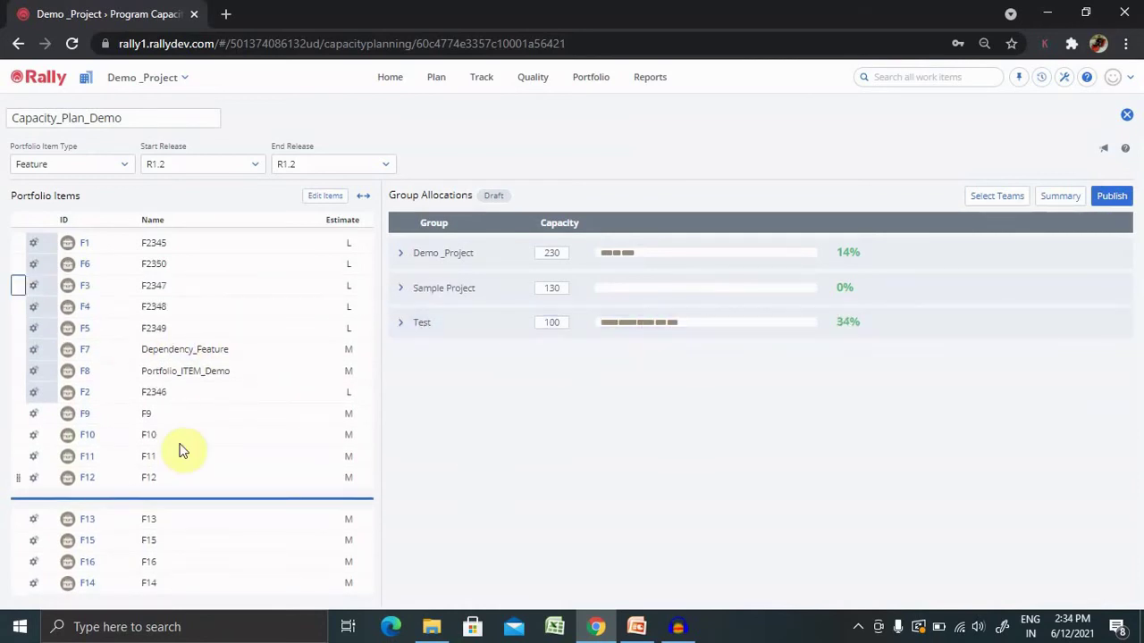
Allocate features F9, F10, F11 and F12 to Sample Project
left_click_drag(18, 414, 621, 289)
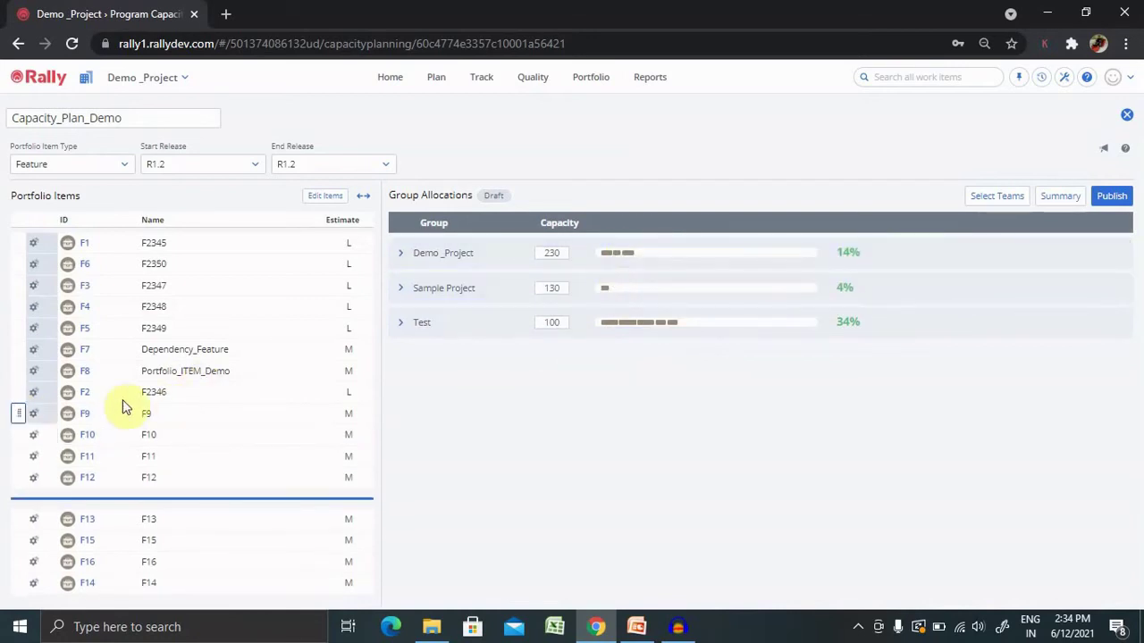
left_click_drag(18, 436, 694, 284)
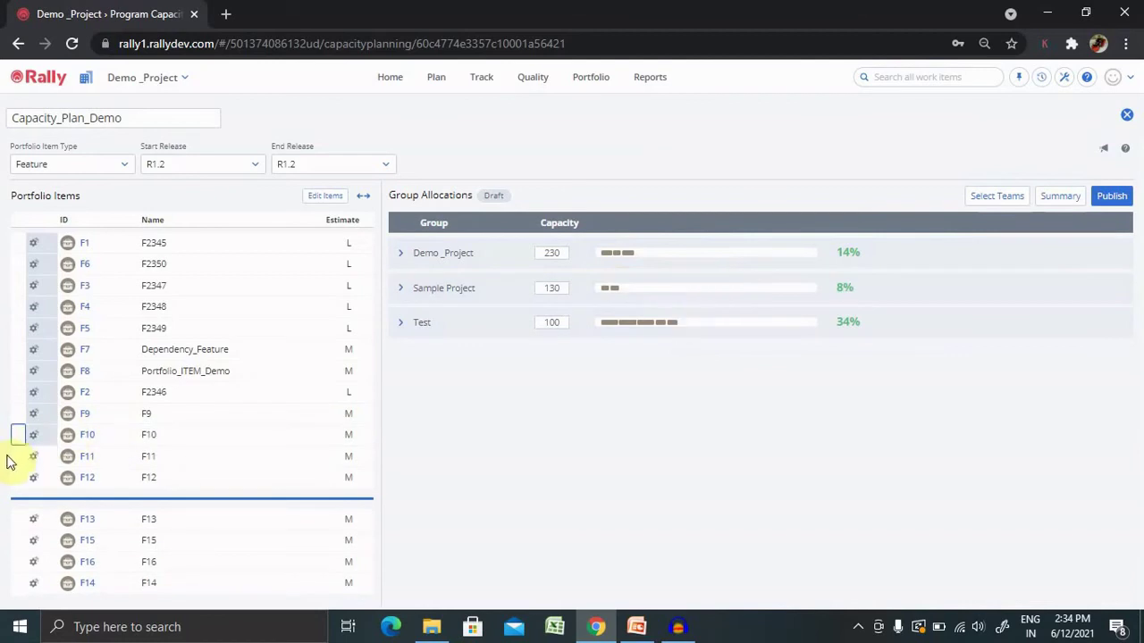
left_click_drag(16, 455, 703, 288)
left_click_drag(22, 479, 745, 289)
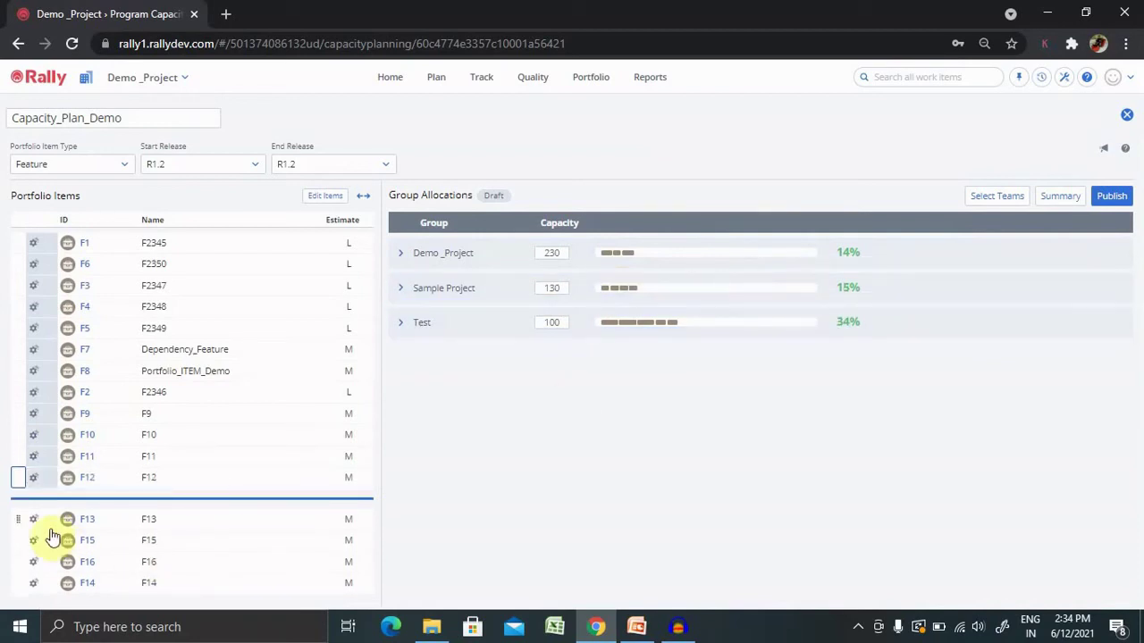
Allocate F13 to Demo _Project, F15 and F16 to Sample Project, and F14 to Test
left_click_drag(20, 518, 686, 258)
left_click_drag(16, 543, 636, 294)
left_click_drag(18, 561, 823, 296)
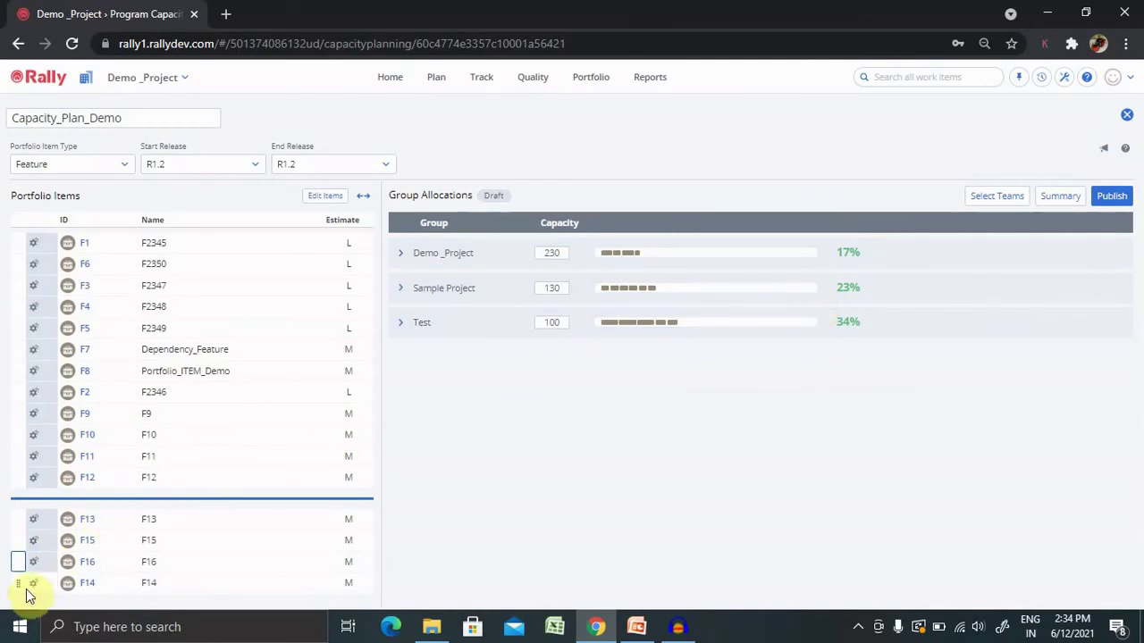
left_click_drag(18, 582, 771, 324)
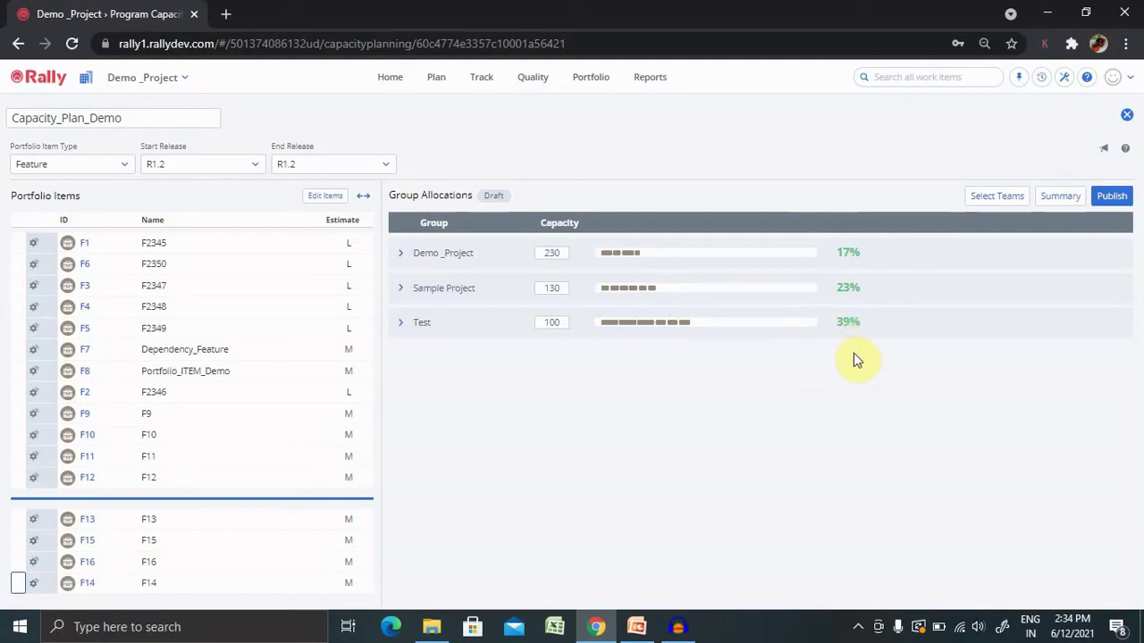
Split F14's allocation into Test with estimate 4 and Demo _Project with estimate 6
left_click(34, 584)
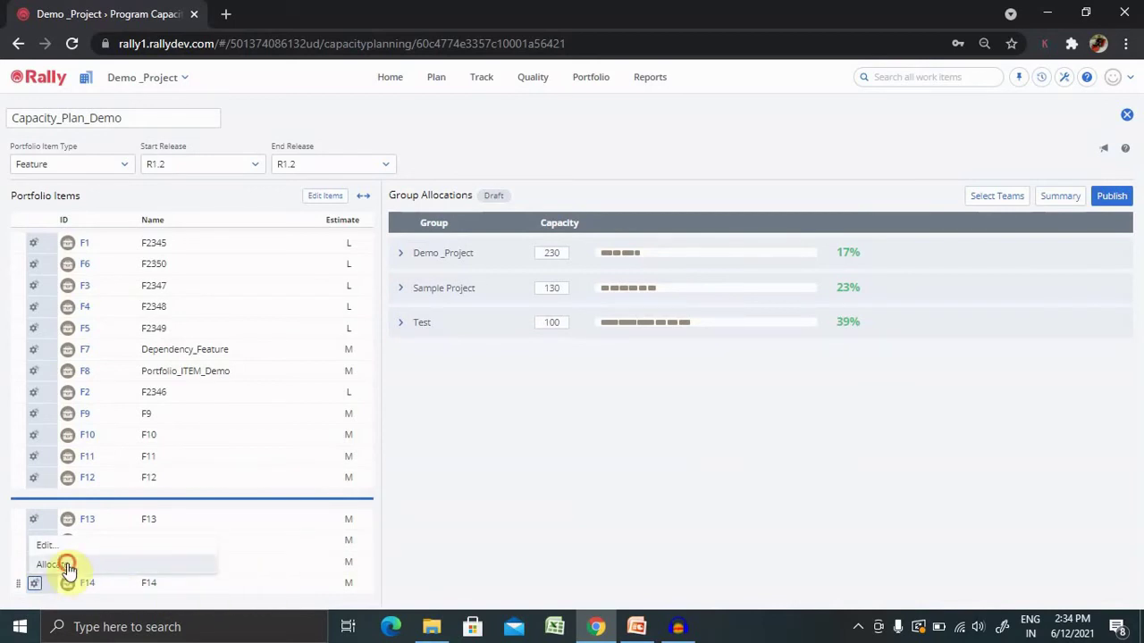
left_click(68, 566)
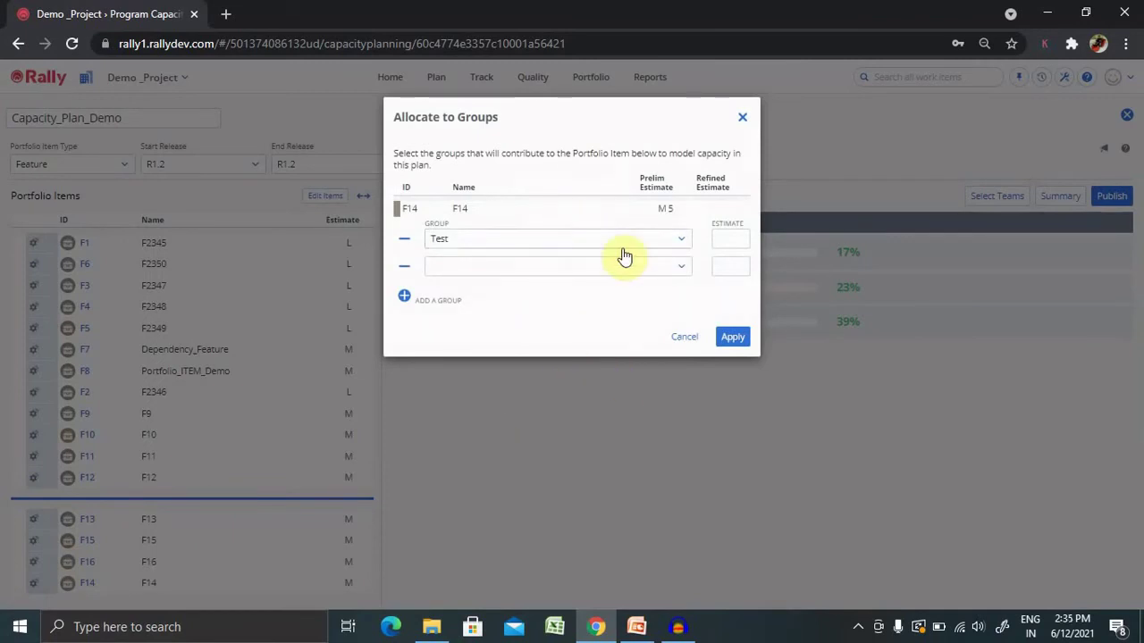
left_click(730, 239)
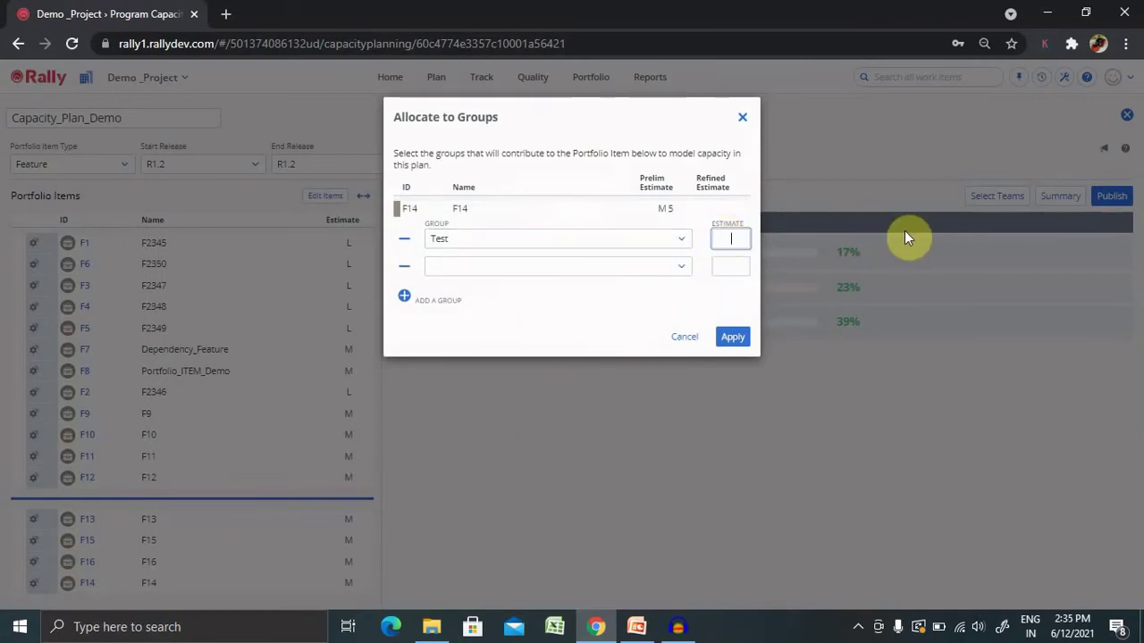
type("4")
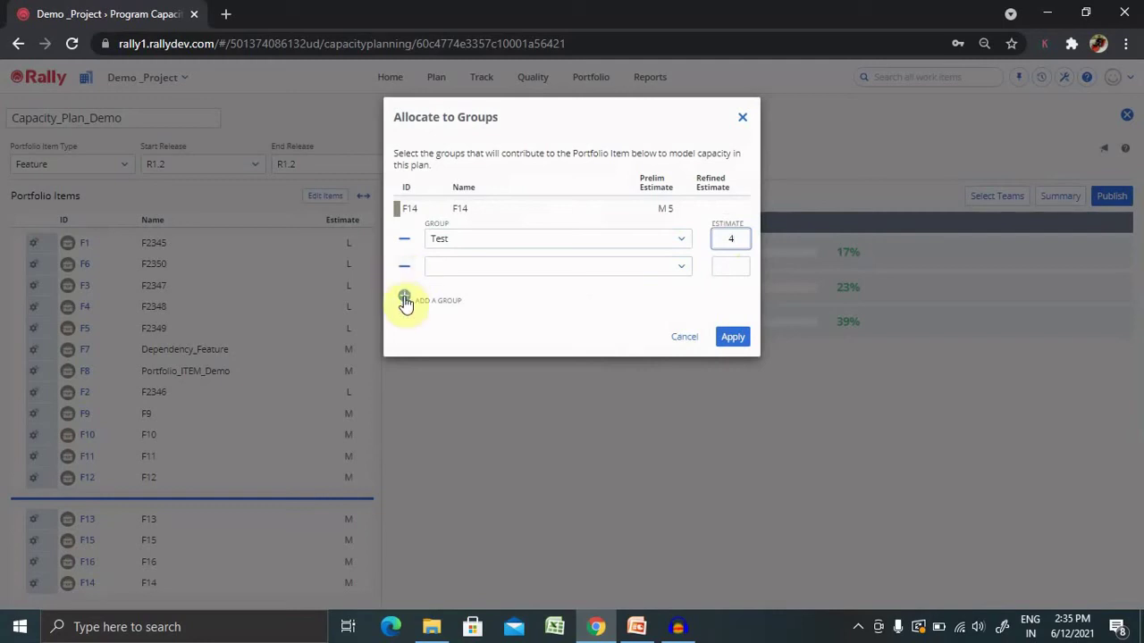
left_click(678, 270)
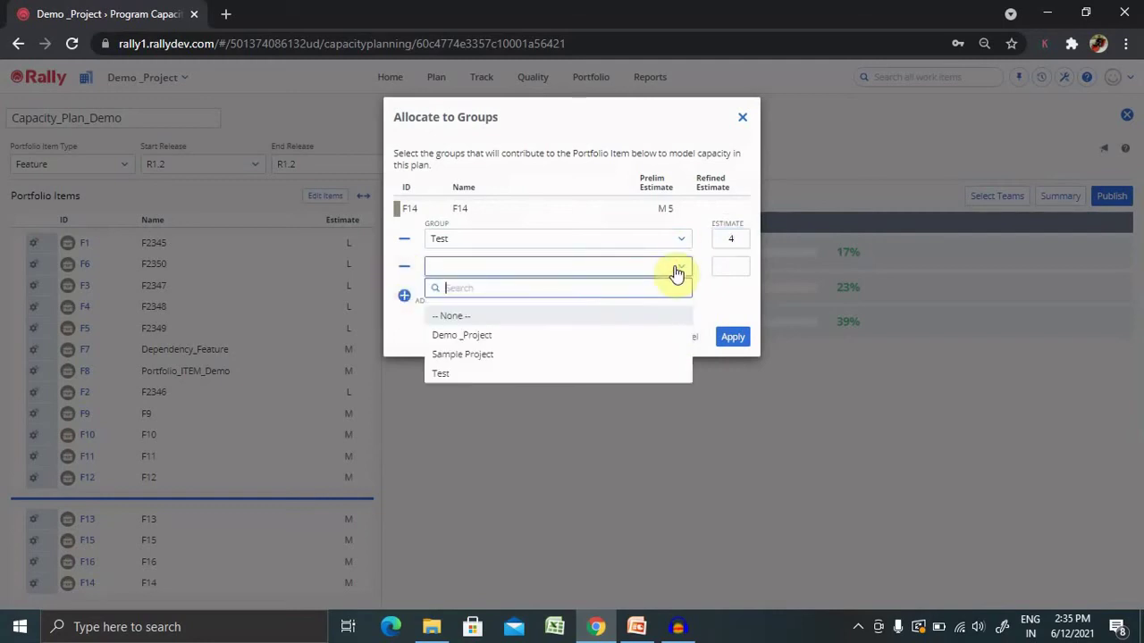
left_click(508, 339)
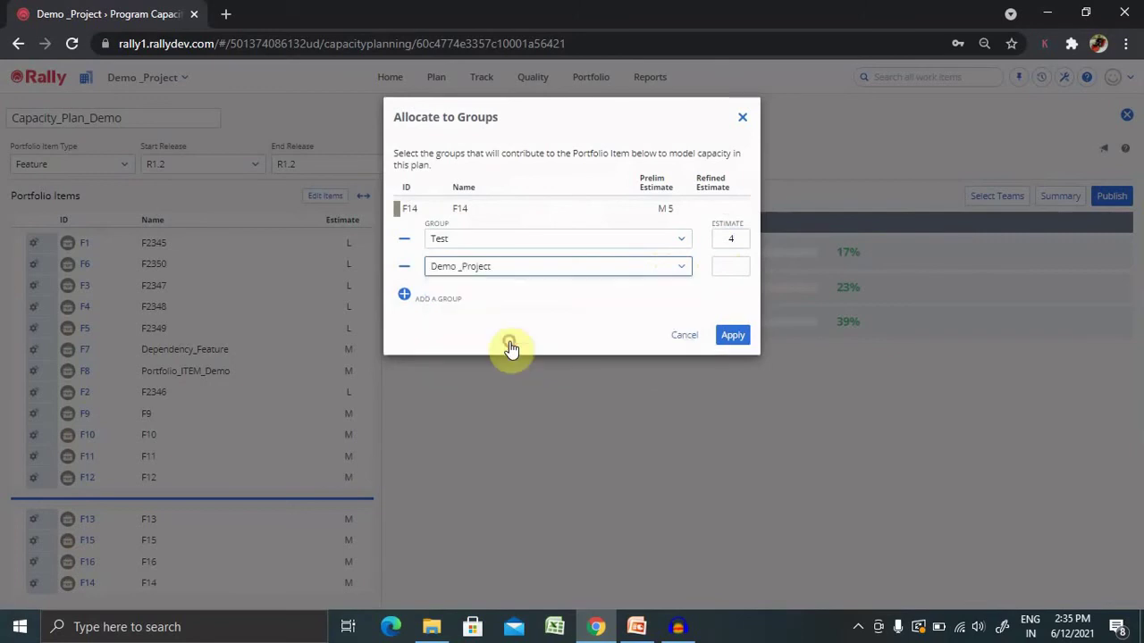
left_click(731, 264)
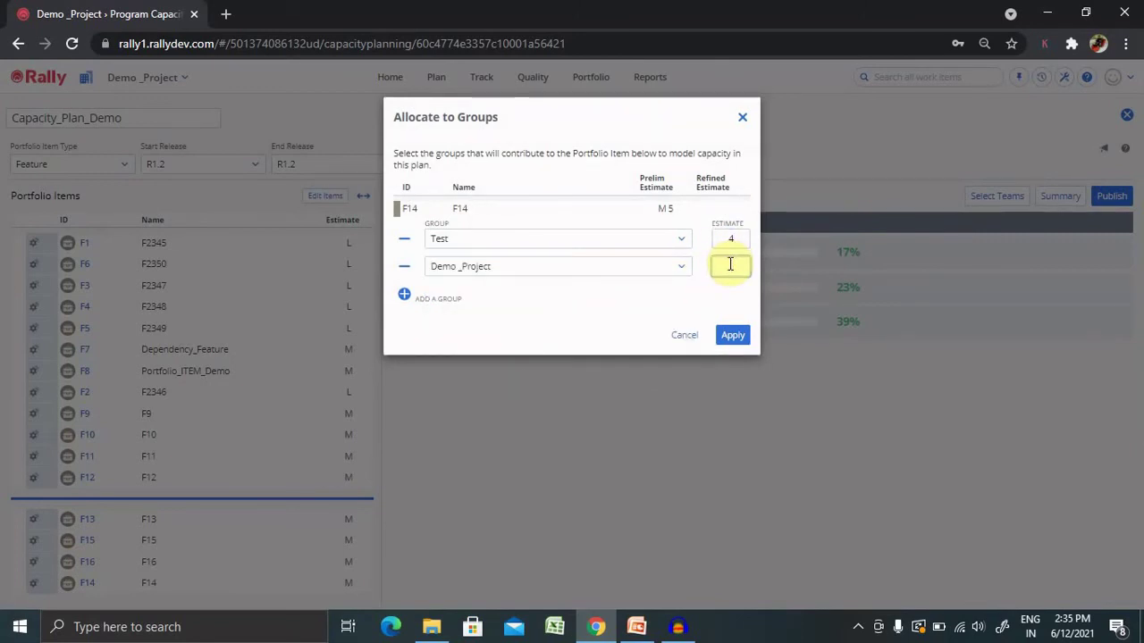
type("6")
left_click(731, 336)
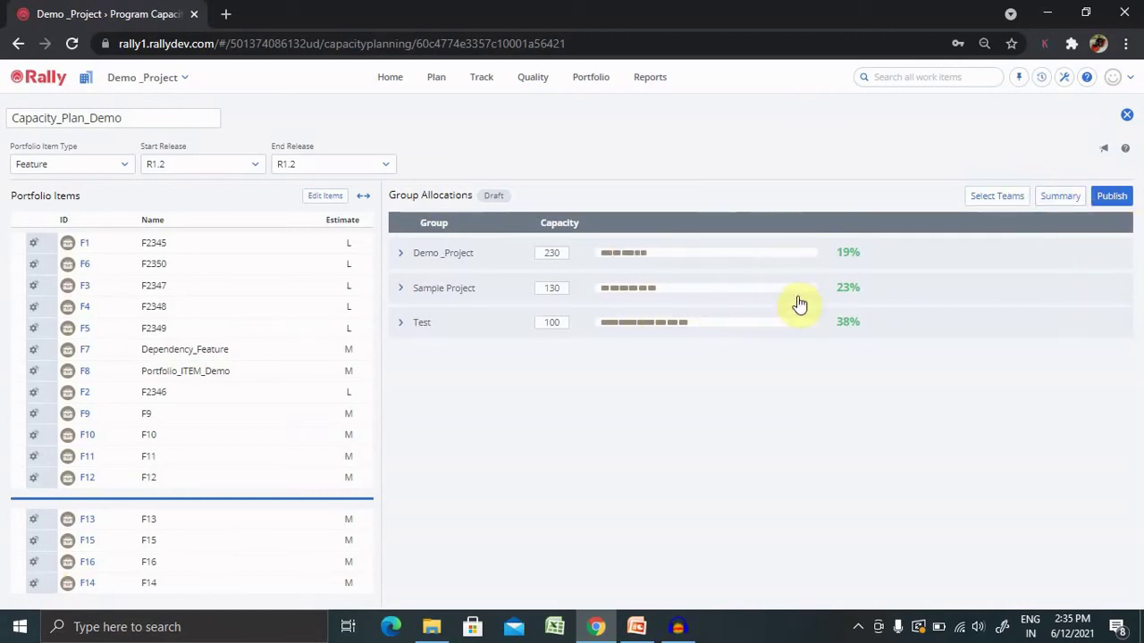
Review the features in Demo _Project, Sample Project and Test, then open the Plan Summary
left_click(399, 259)
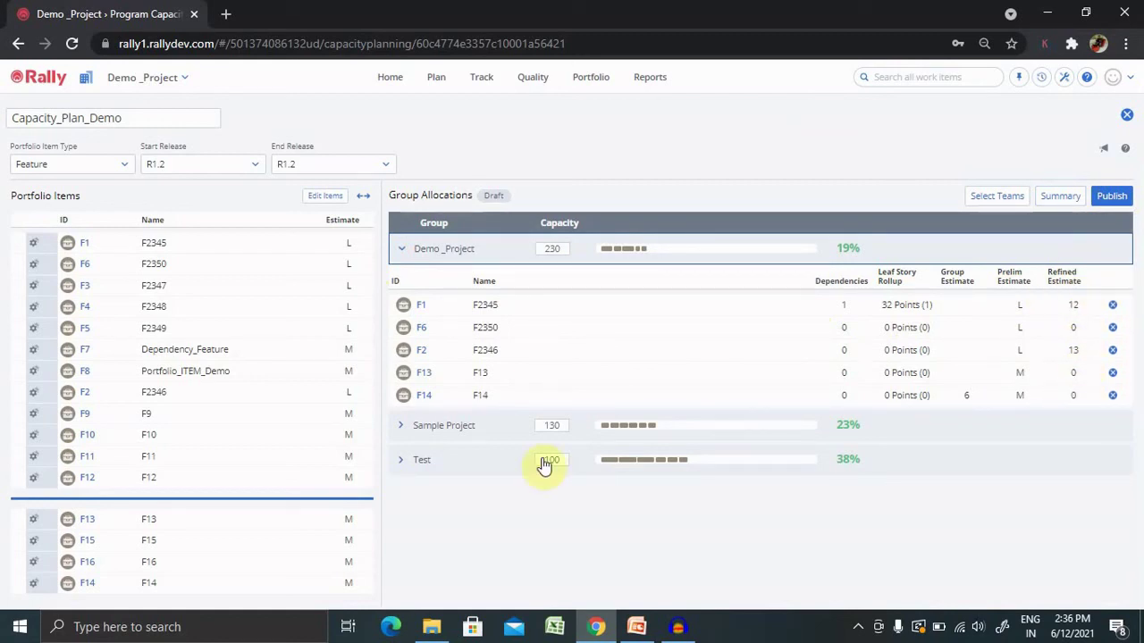
left_click(406, 431)
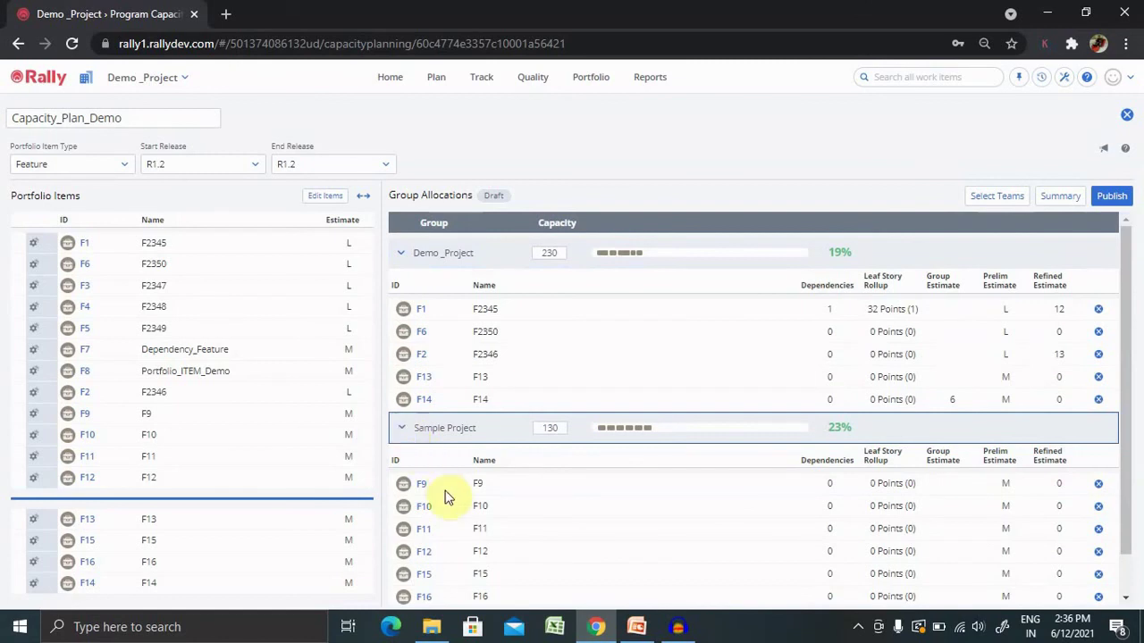
left_click_drag(1133, 277, 1131, 396)
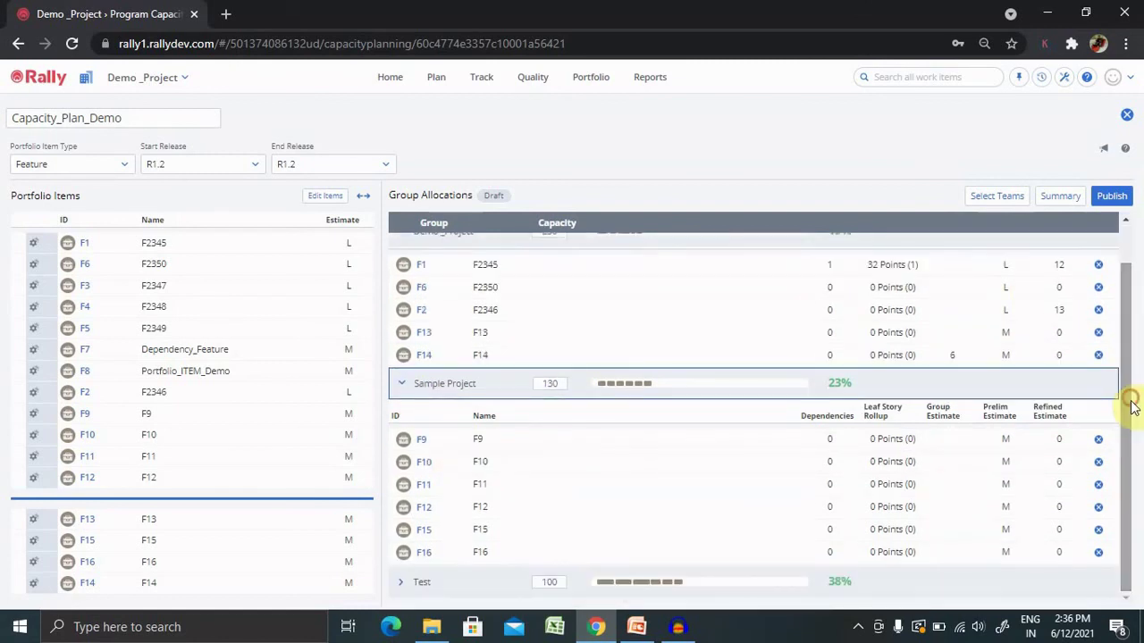
left_click(402, 387)
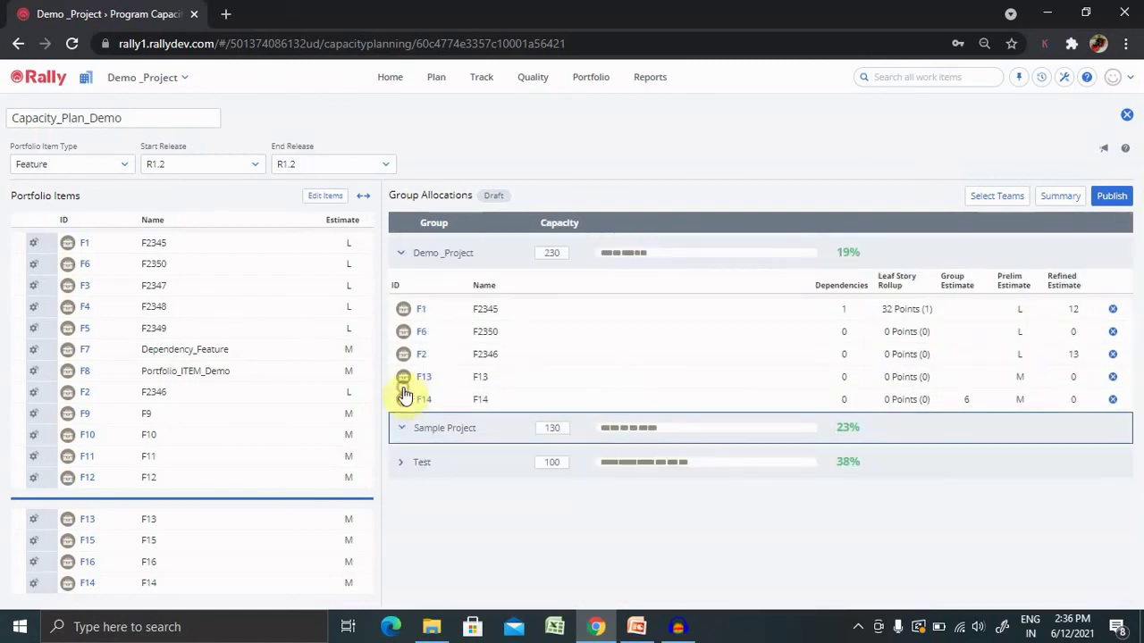
left_click(402, 467)
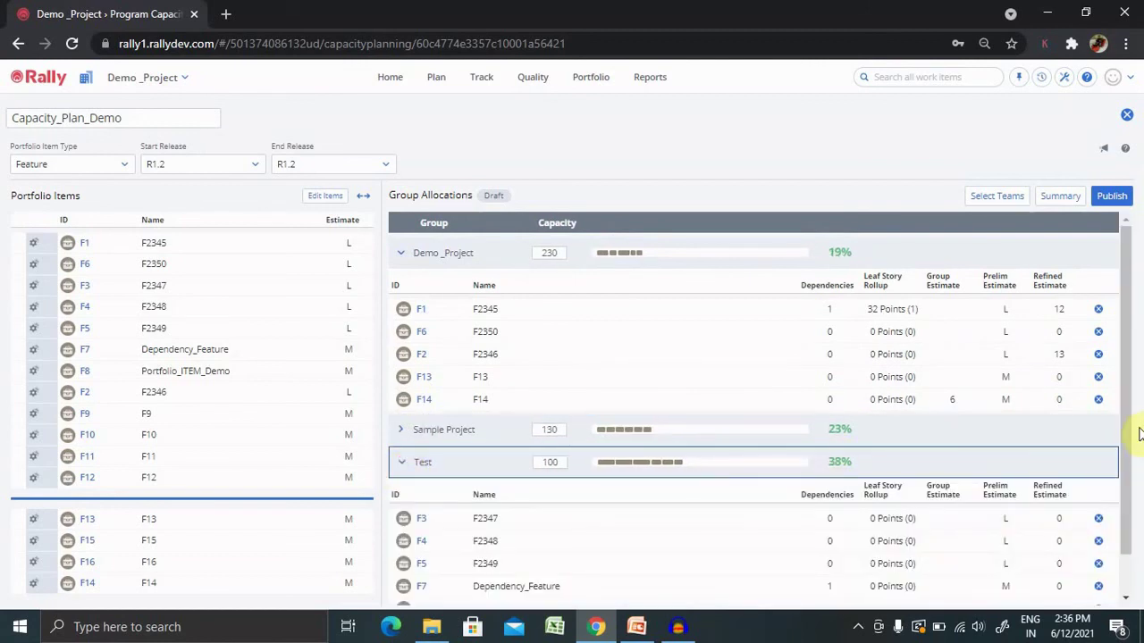
left_click_drag(1132, 424, 1131, 496)
left_click_drag(1131, 539, 1136, 328)
left_click(400, 253)
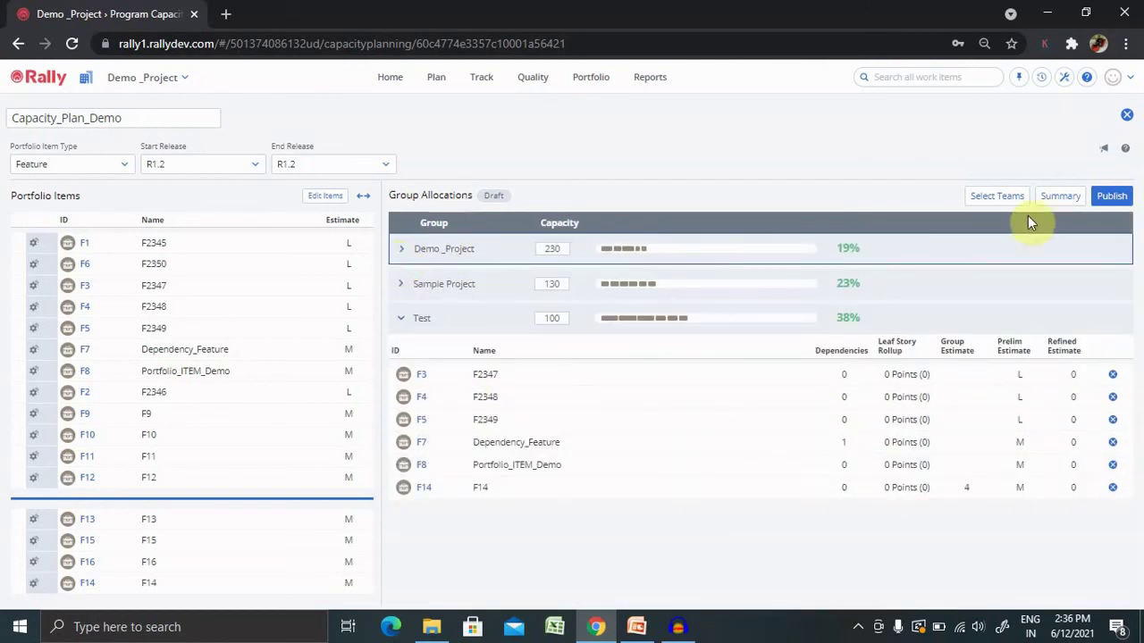
left_click(1061, 197)
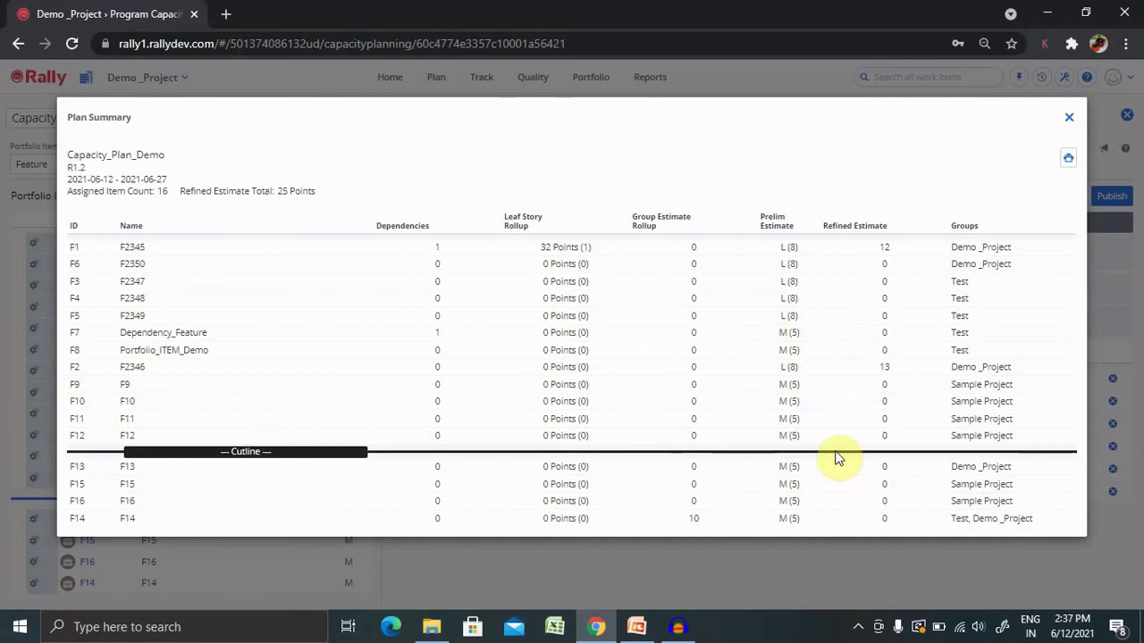
Look at the Plan Summary's print options, then close the summary
left_click(1067, 161)
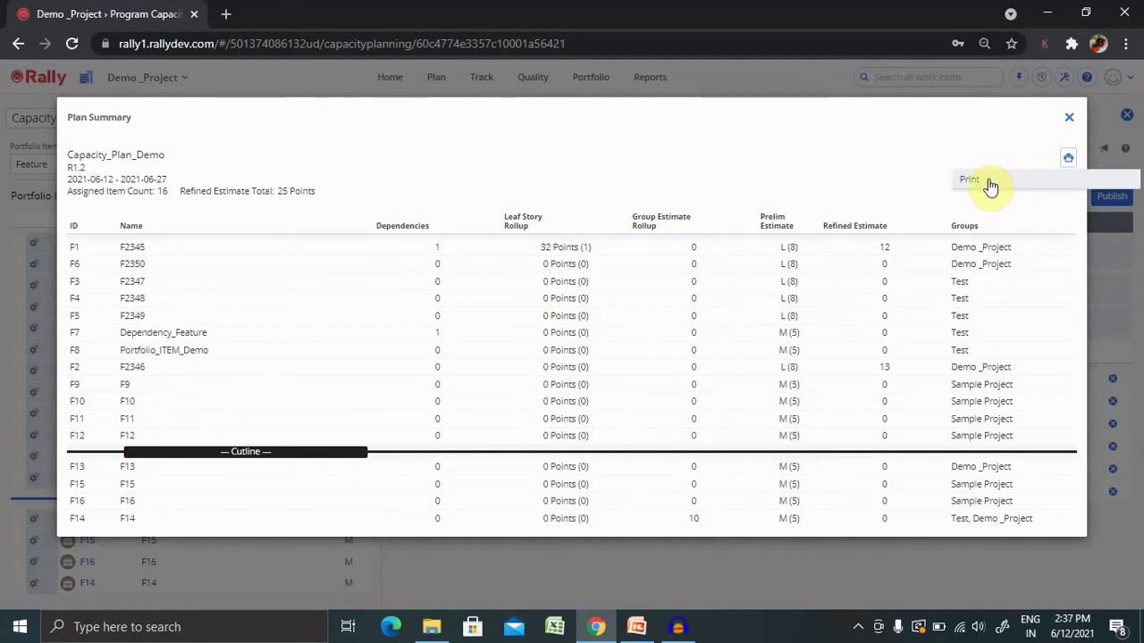
left_click(1070, 121)
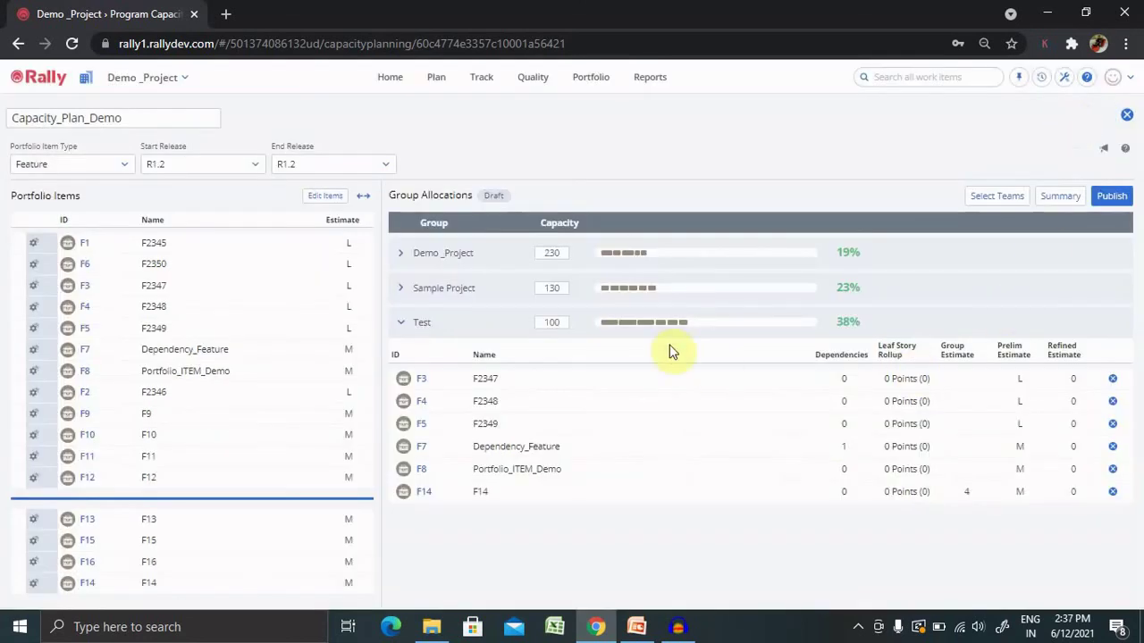
Collapse the Test group and publish Capacity_Plan_Demo, confirming in Are You Sure?
left_click(399, 323)
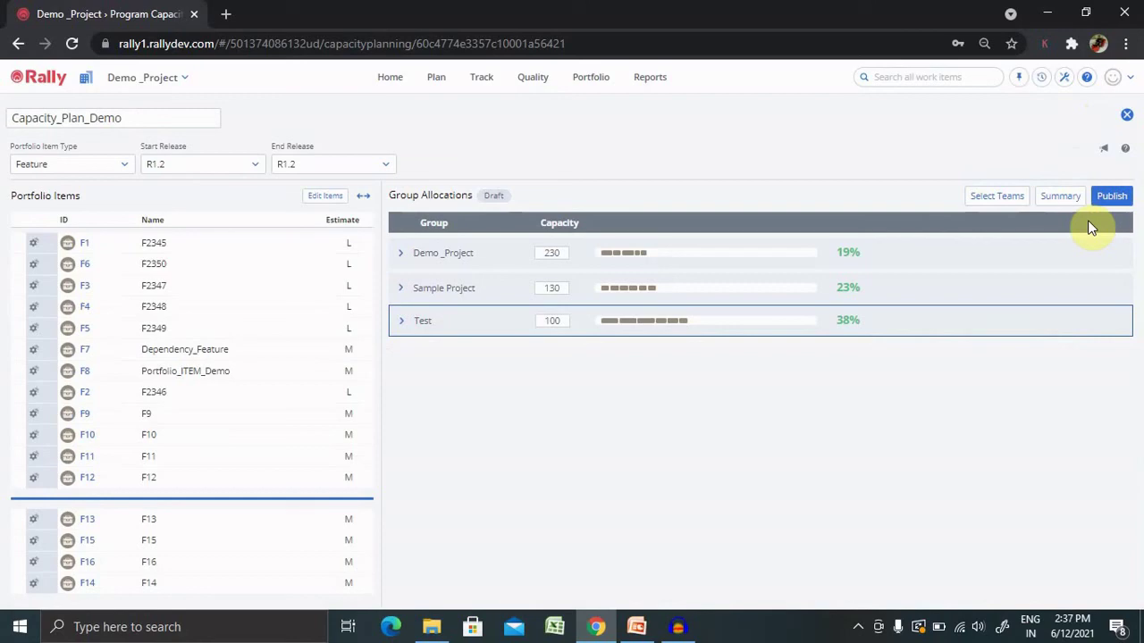
left_click(1112, 196)
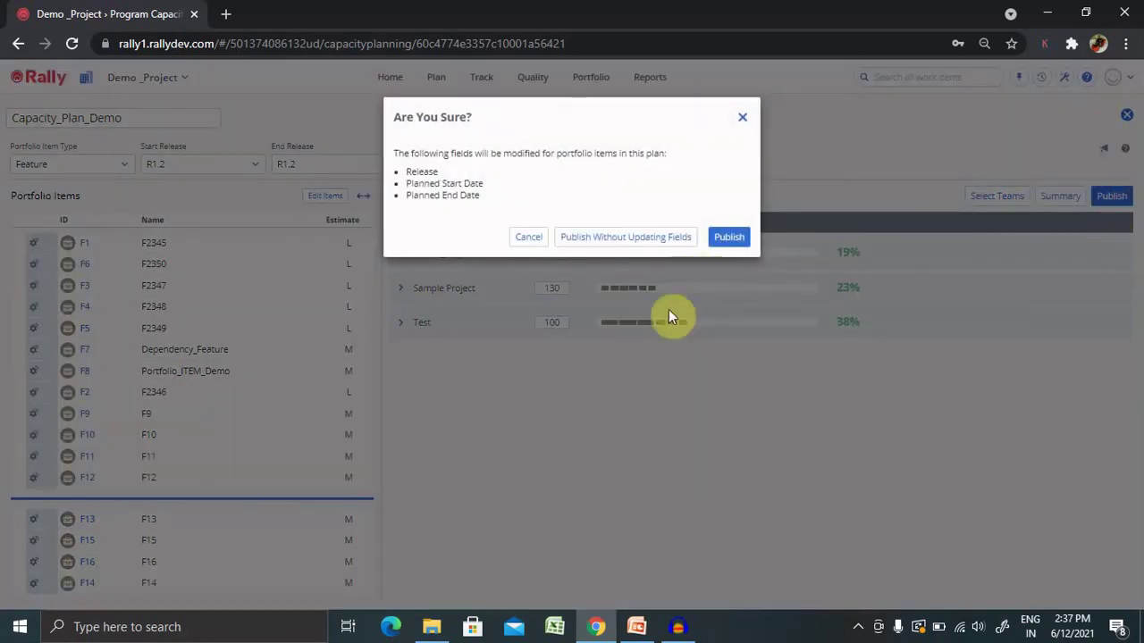
left_click(729, 240)
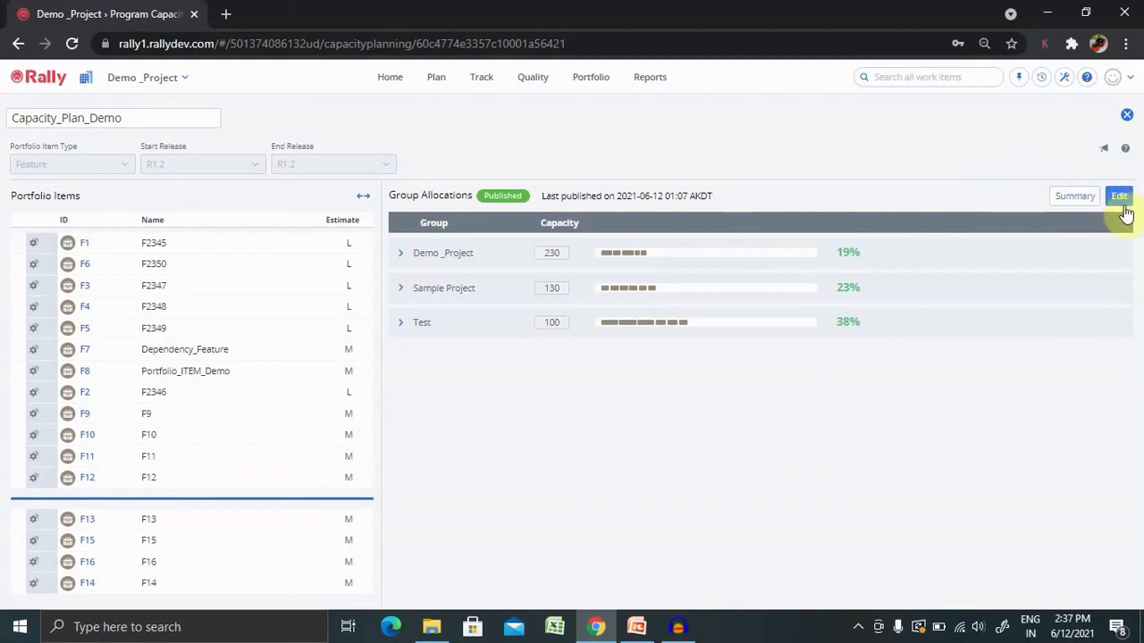
Edit the published plan and publish it again with field updates confirmed
left_click(1127, 199)
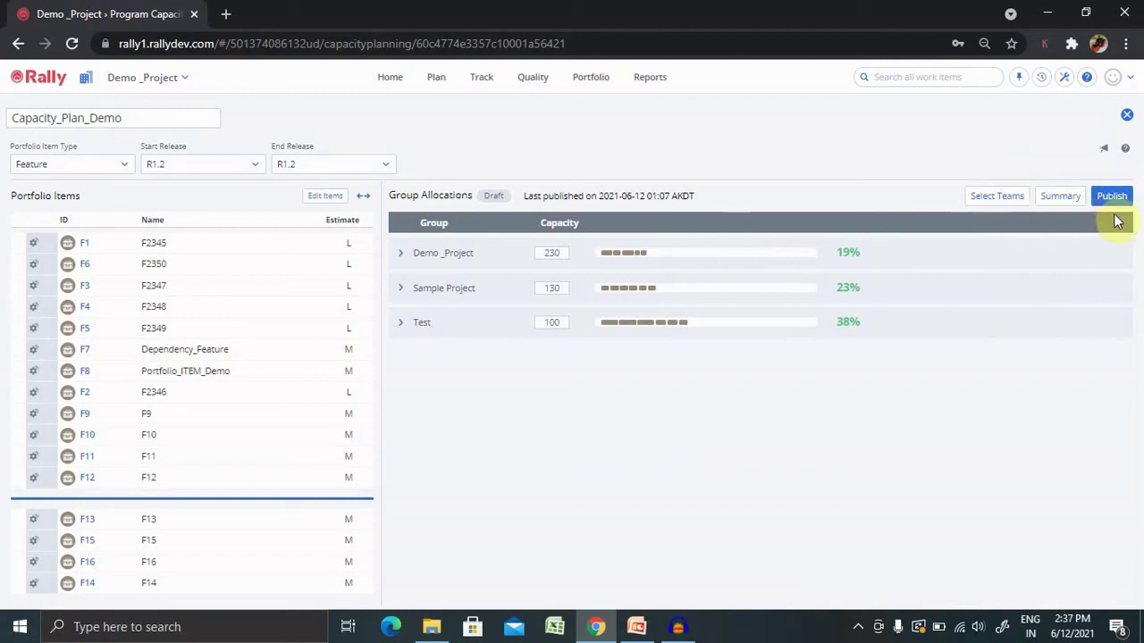
left_click(1108, 196)
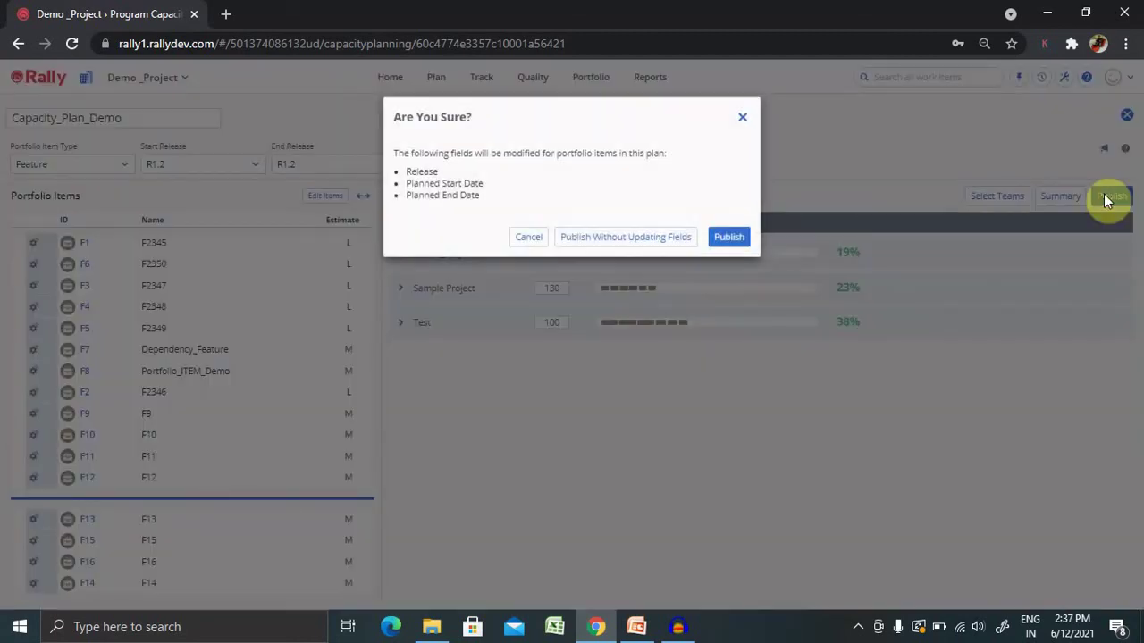
left_click(729, 238)
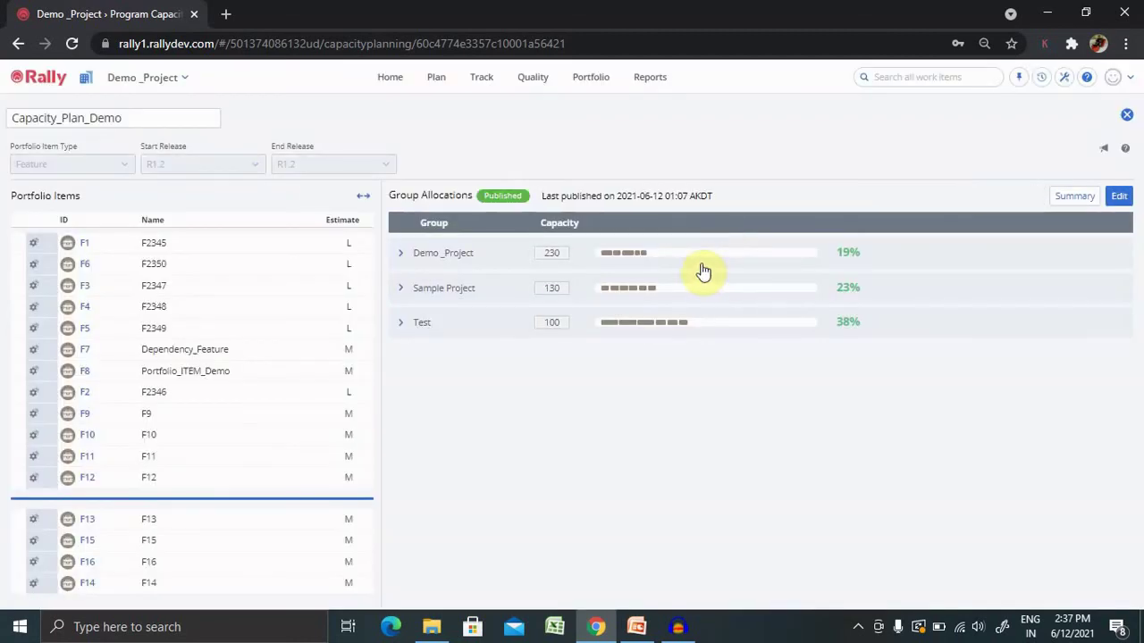